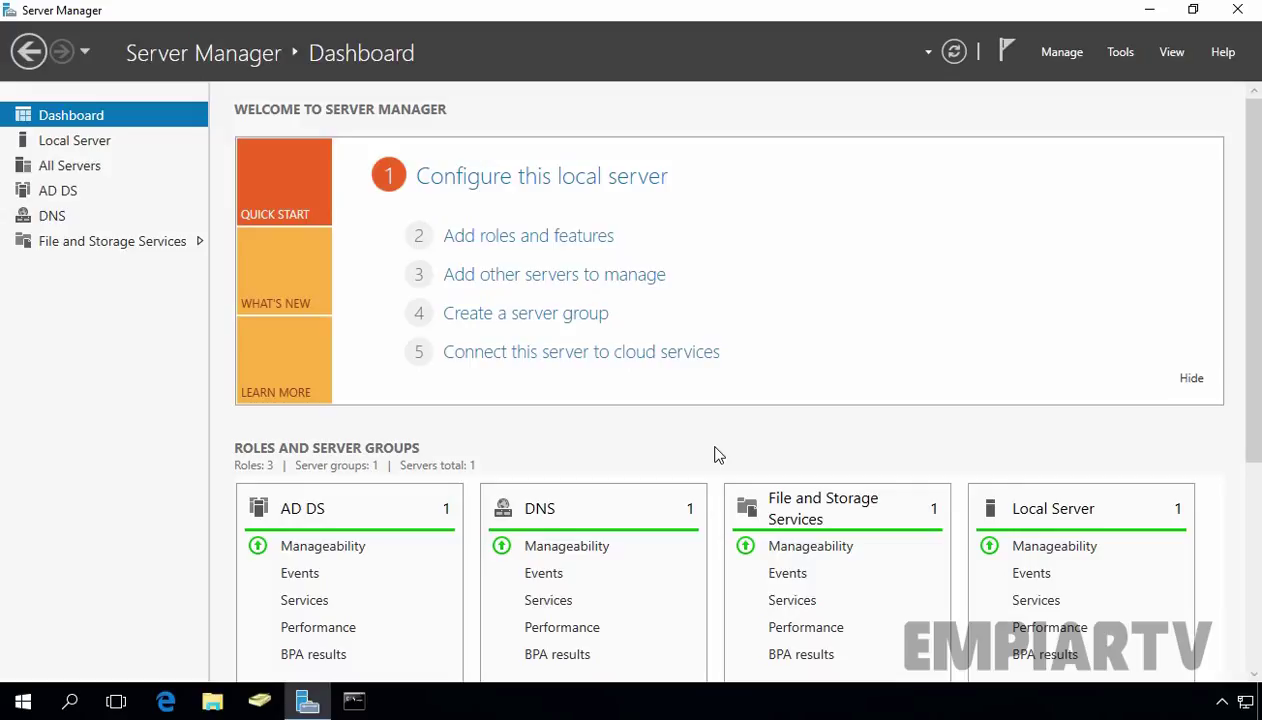
Step: Show the Shares list under File and Storage Services, then bring up Active Directory Users and Computers
left_click(96, 246)
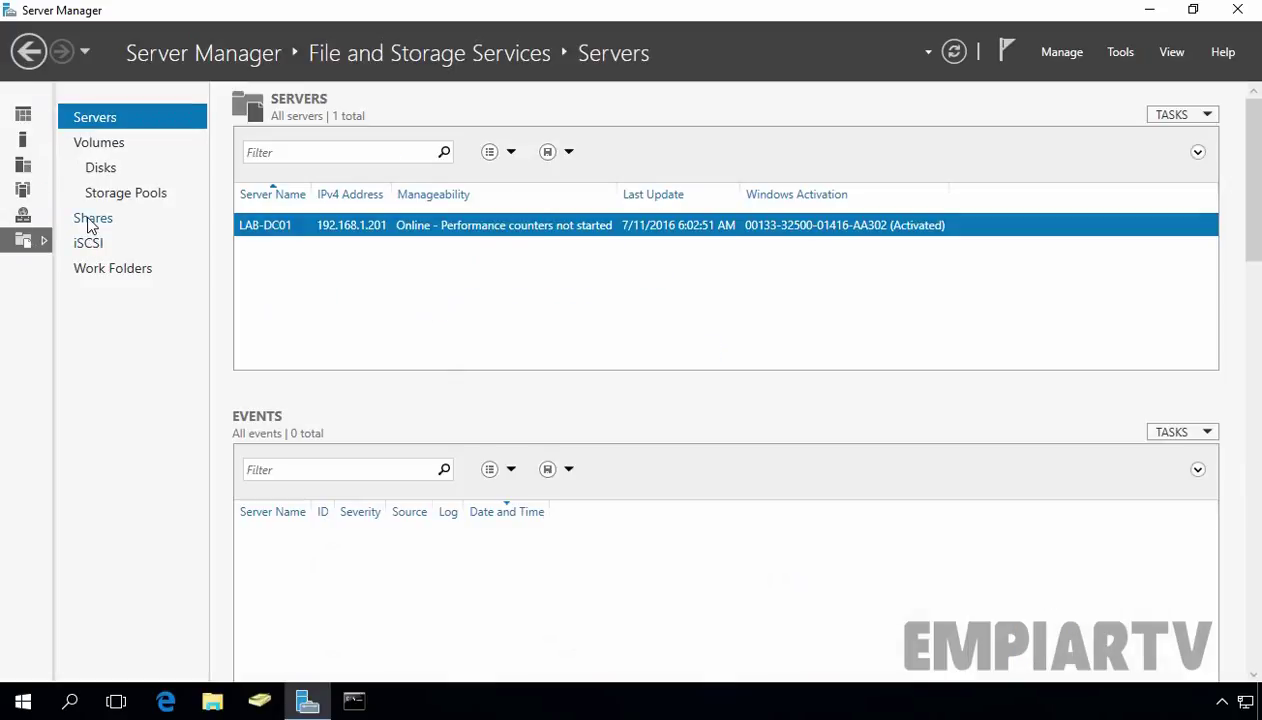
left_click(91, 220)
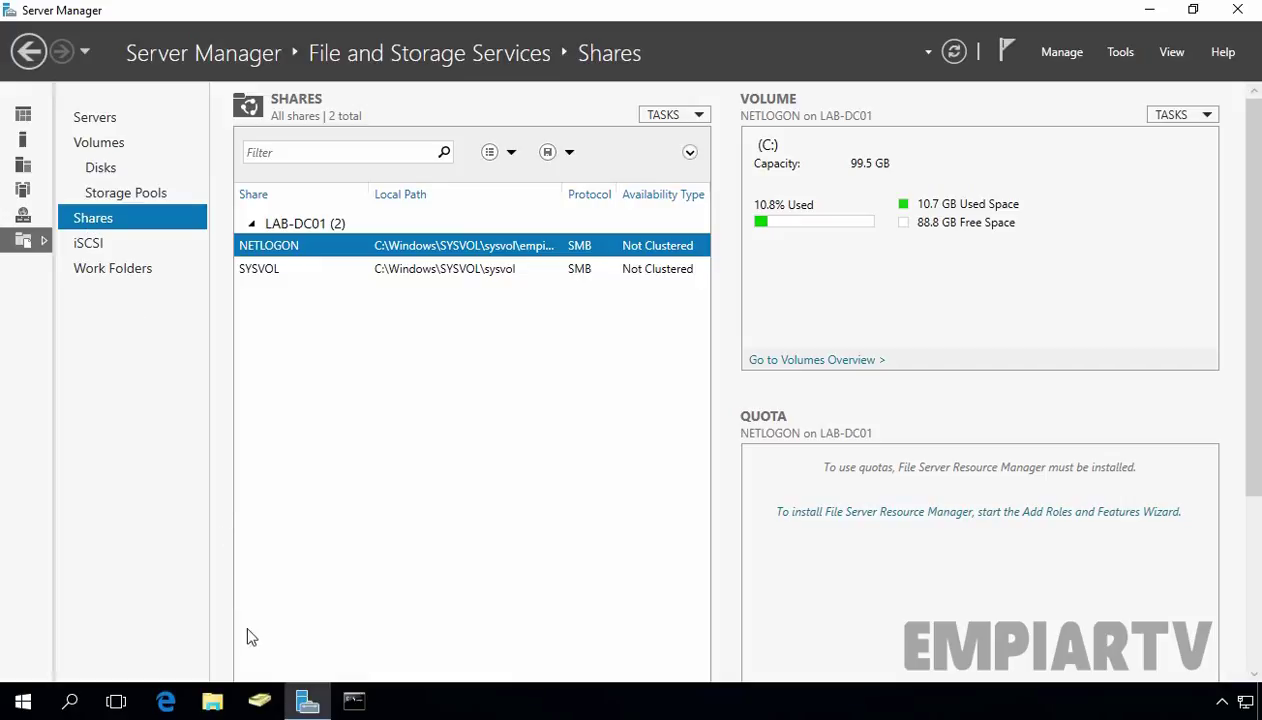
left_click(259, 703)
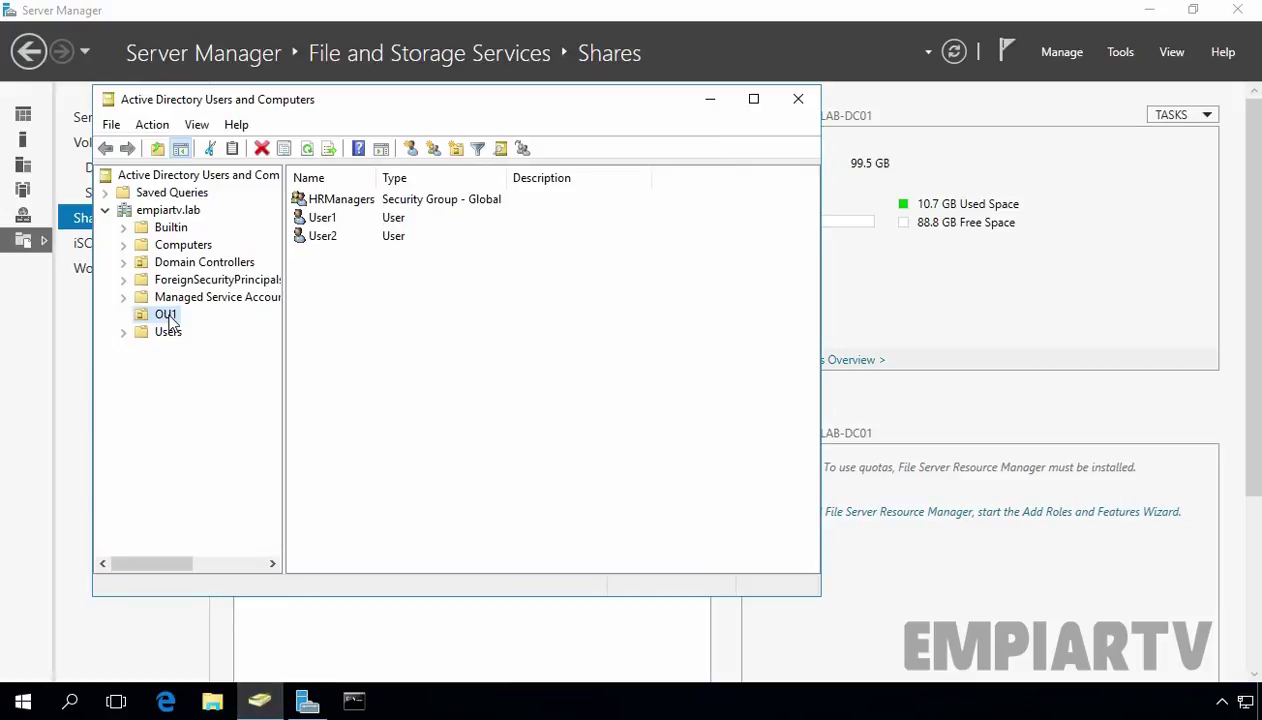
Step: Review User1, User2 and the HRManagers group in OU1, then minimize Active Directory Users and Computers
left_click_drag(460, 302, 313, 228)
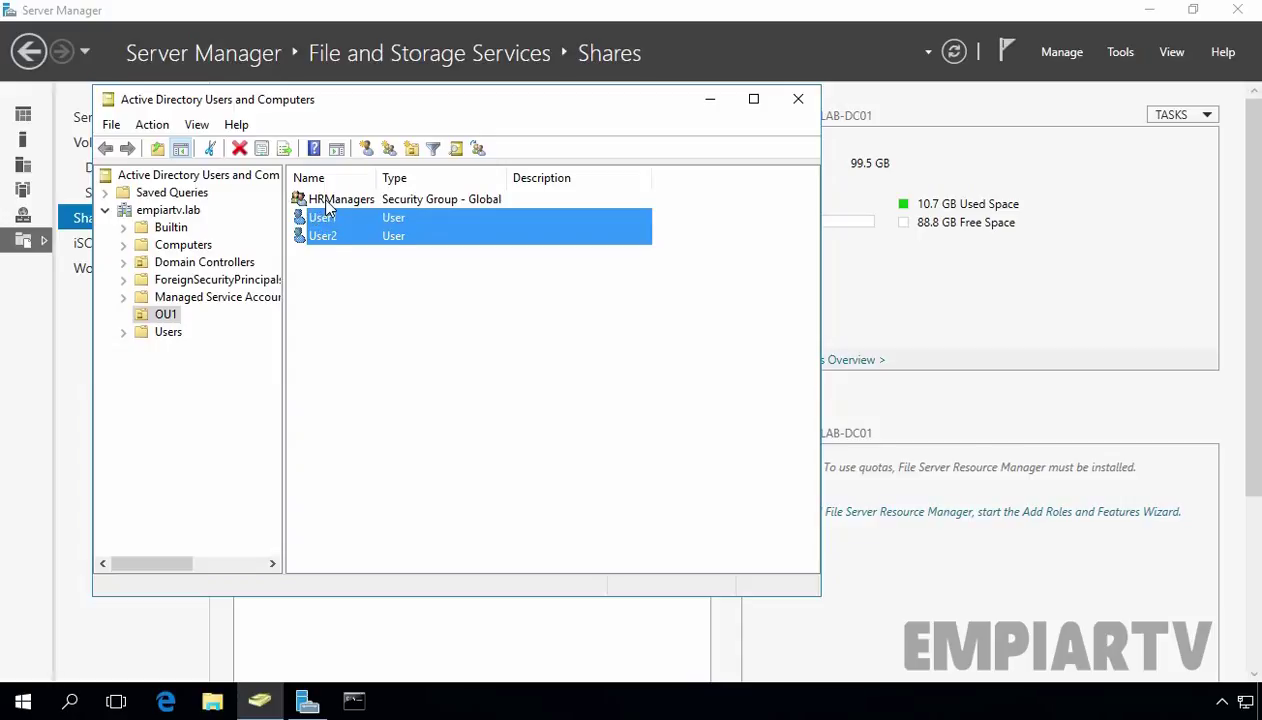
left_click(324, 203)
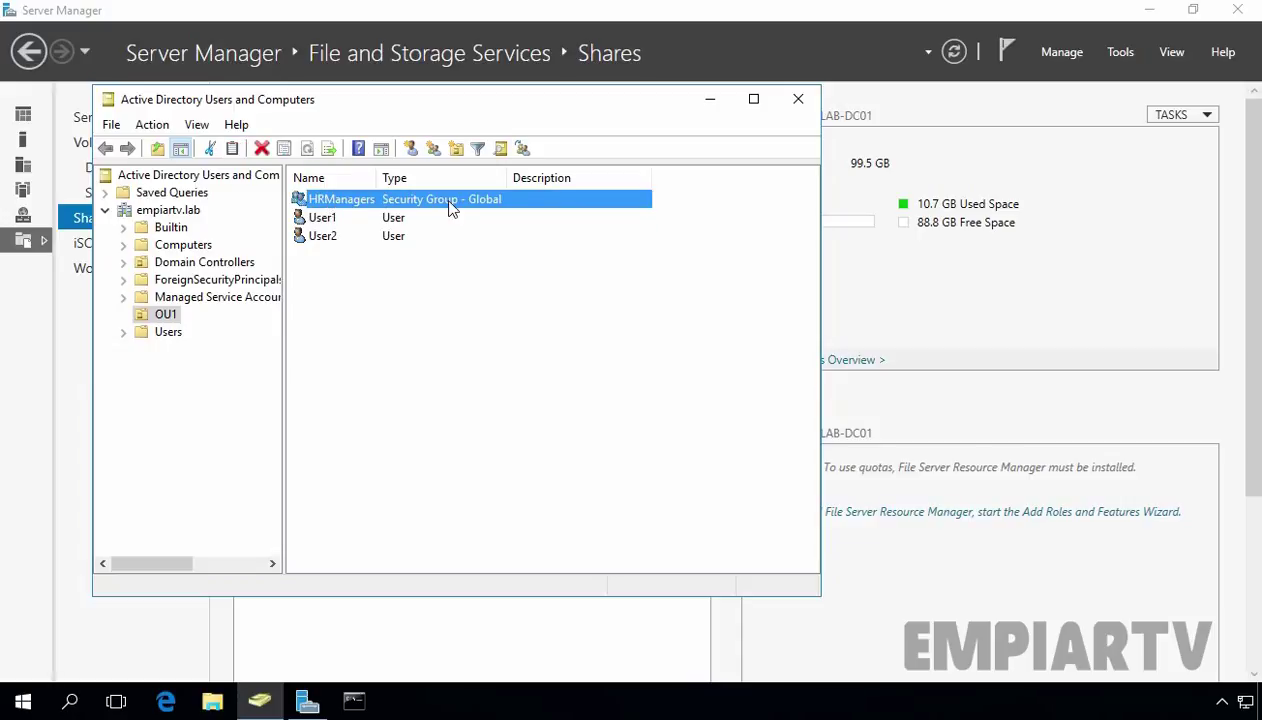
left_click(710, 99)
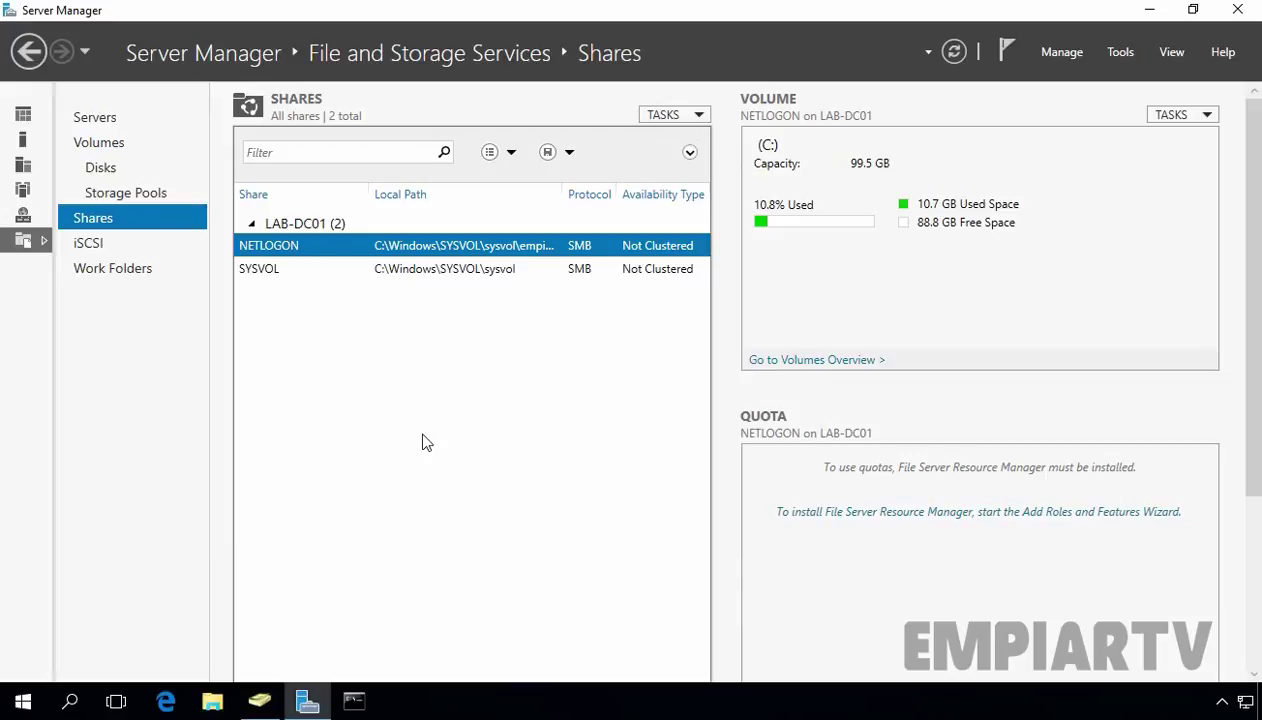
Step: Start a new SMB Share - Quick share on volume C: with a custom path
left_click(676, 117)
left_click(686, 138)
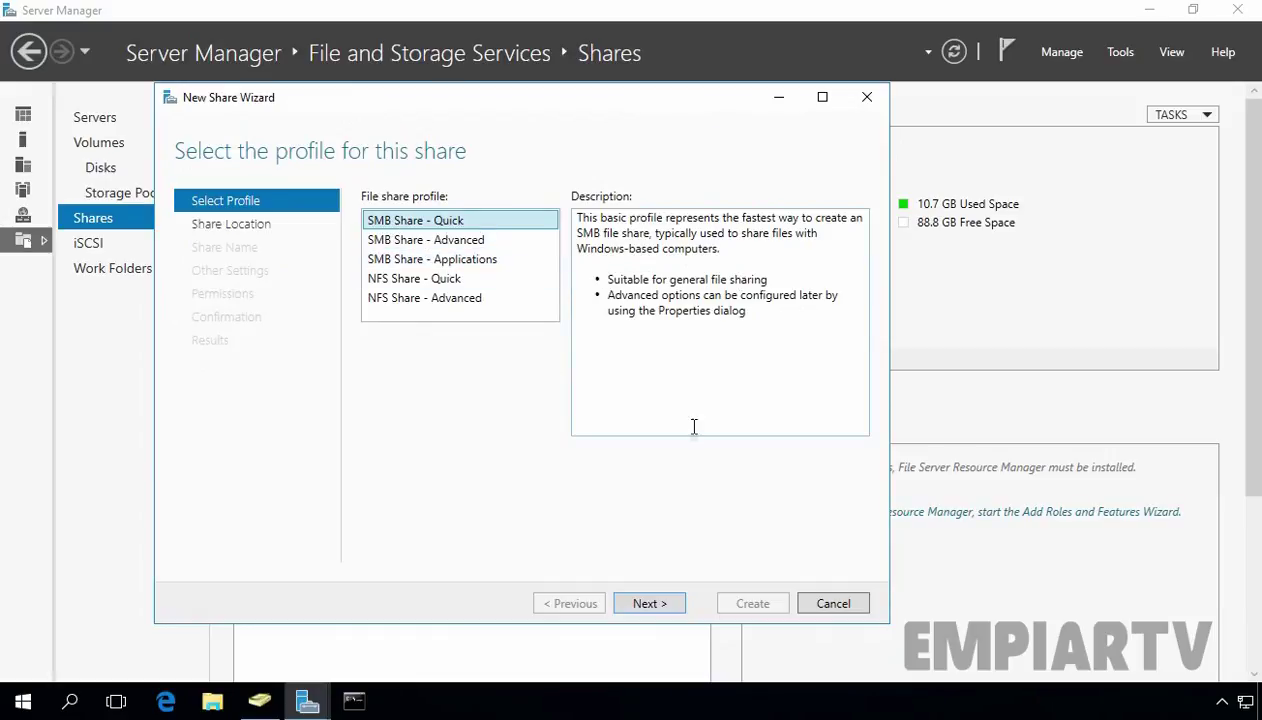
left_click(653, 609)
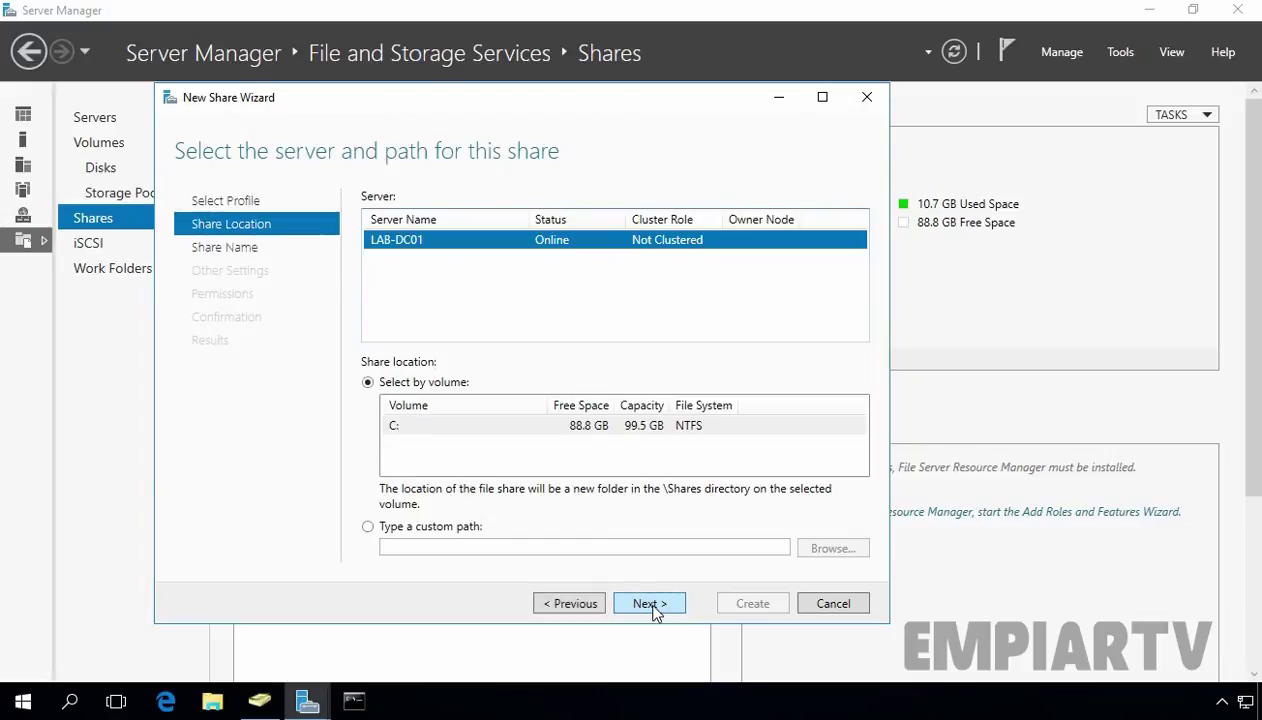
left_click(400, 428)
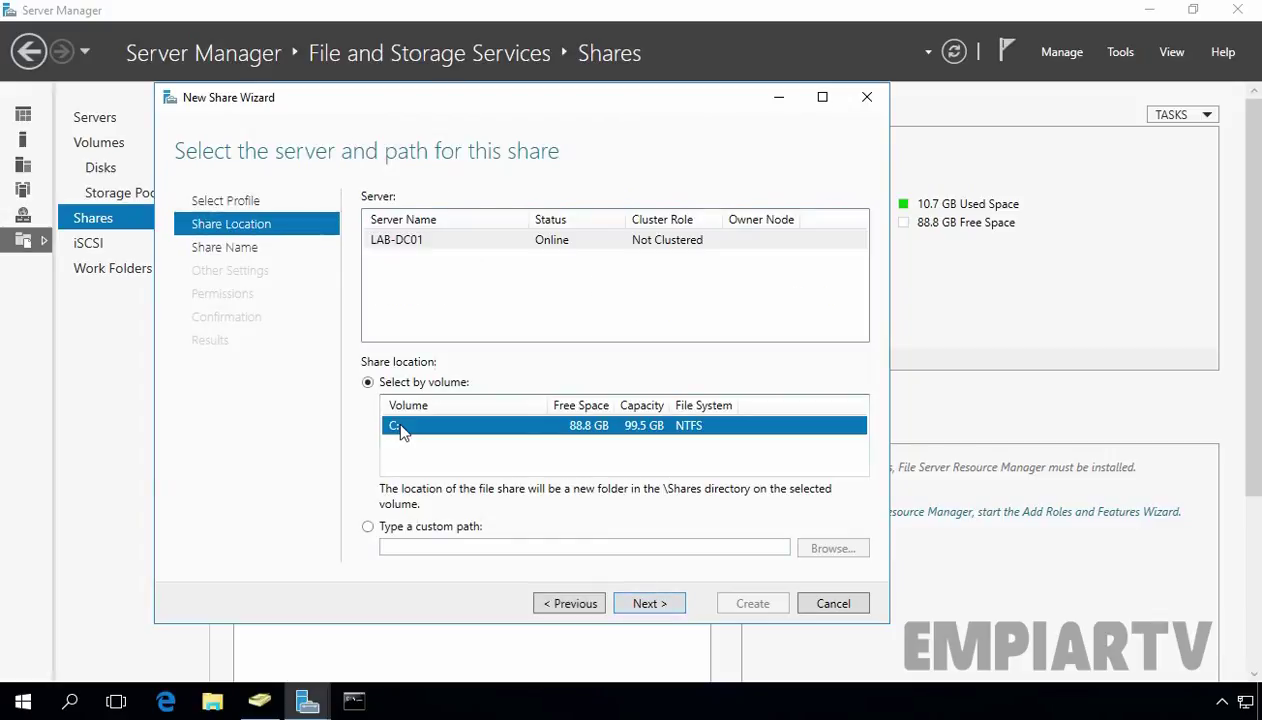
left_click(369, 528)
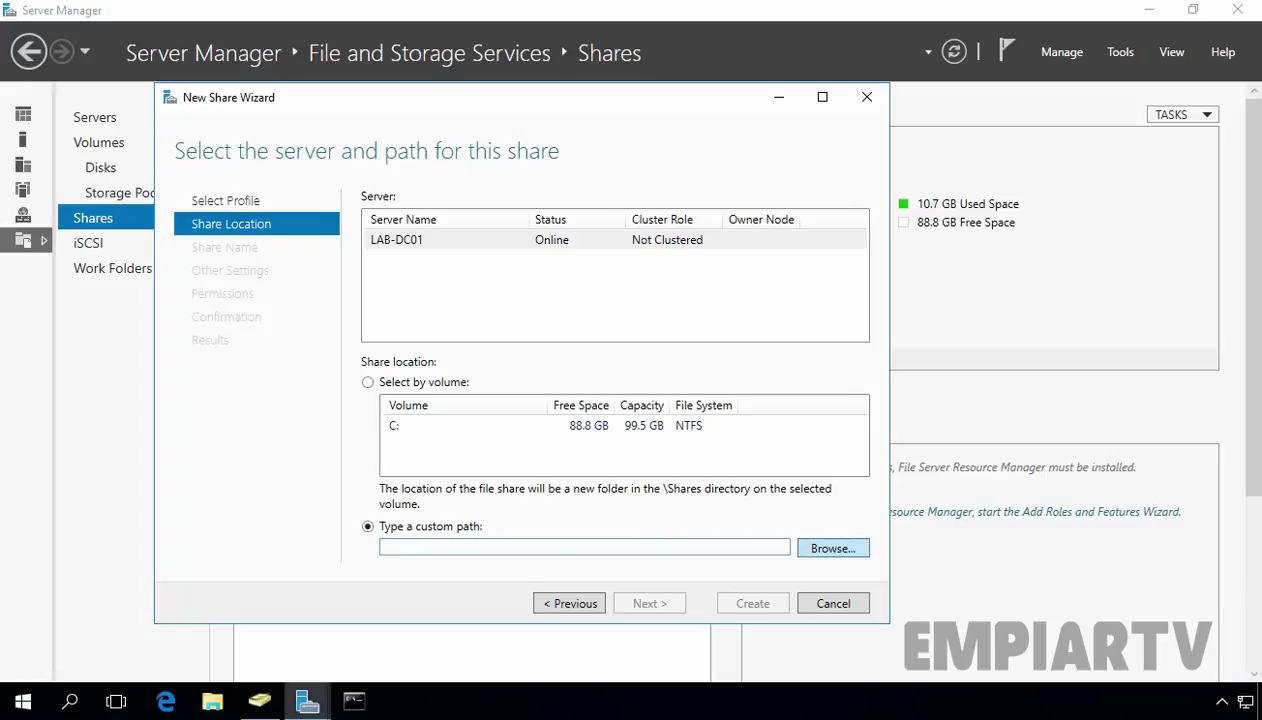
Step: Create a new folder C:\Confidential and use it as the share path
left_click(838, 548)
left_click(242, 208)
left_click(218, 166)
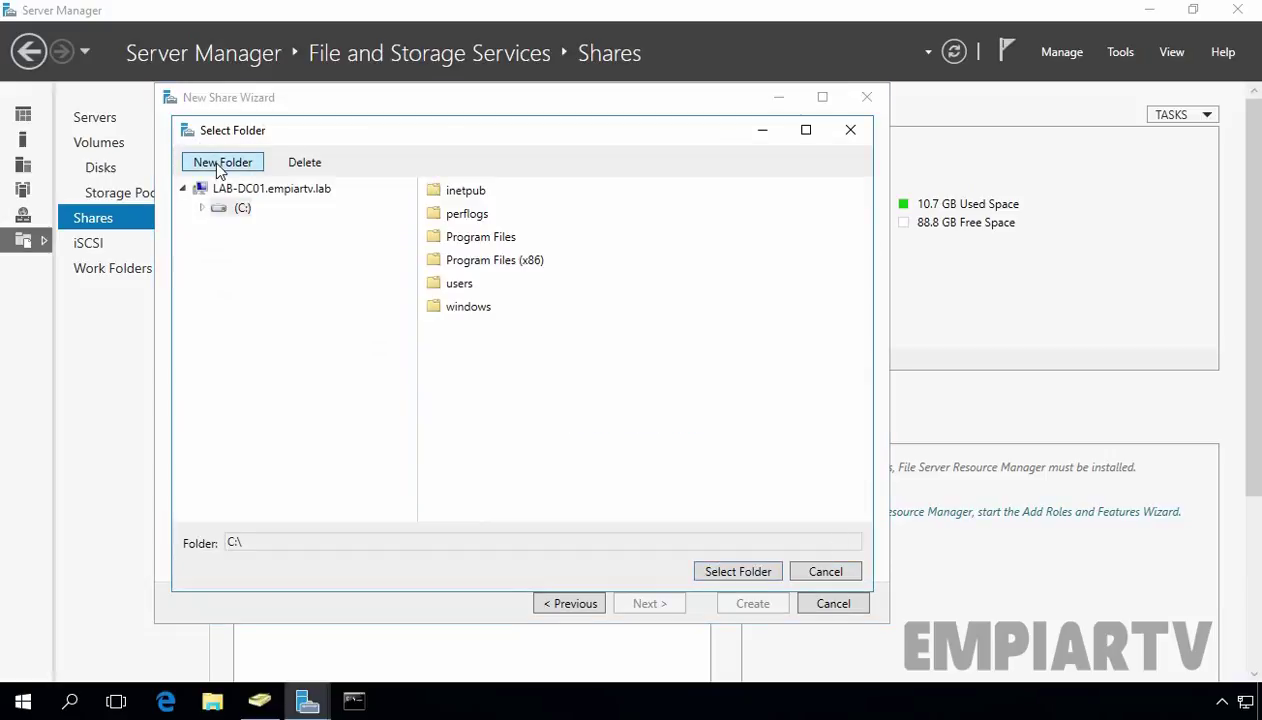
type("Co")
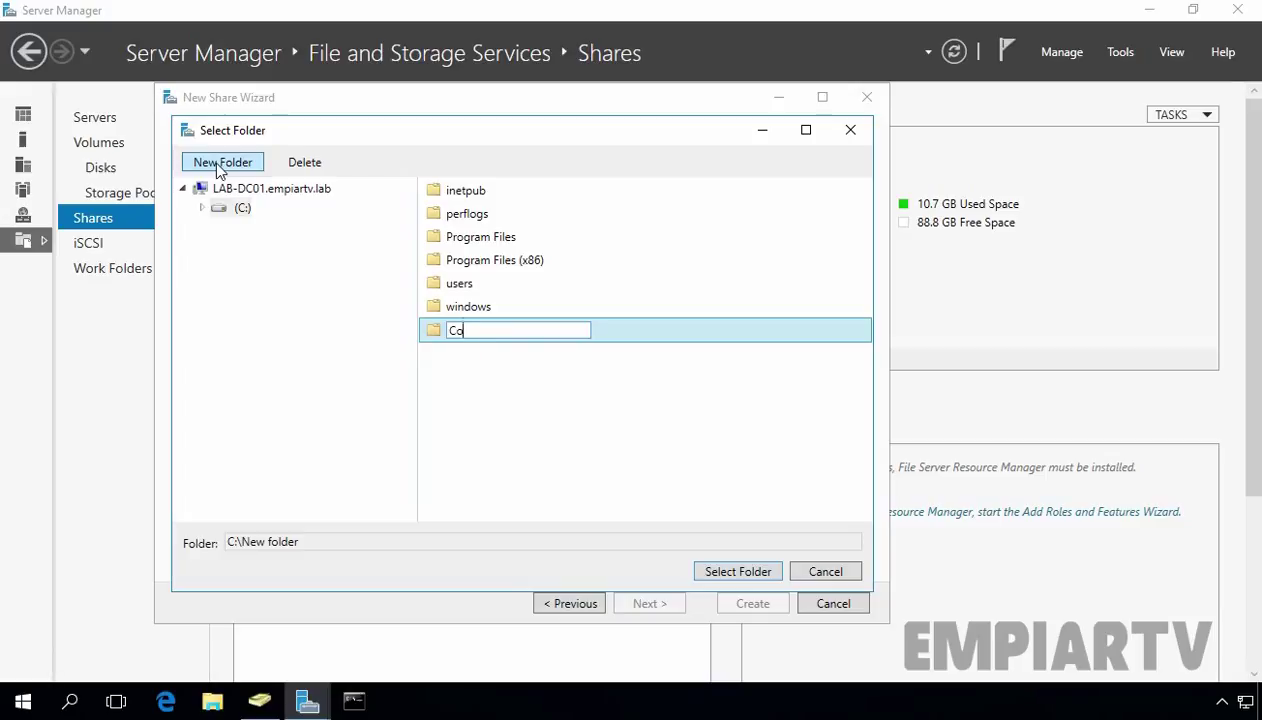
type("nfidential")
key("Return")
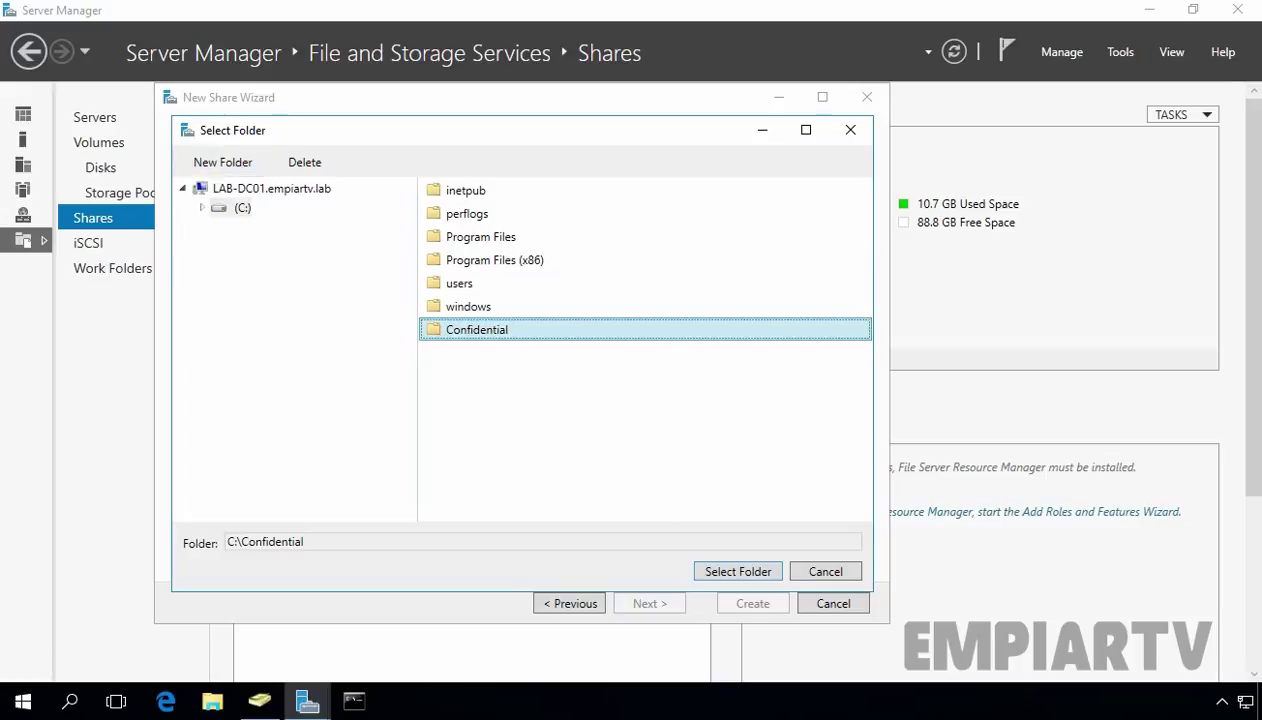
left_click(722, 566)
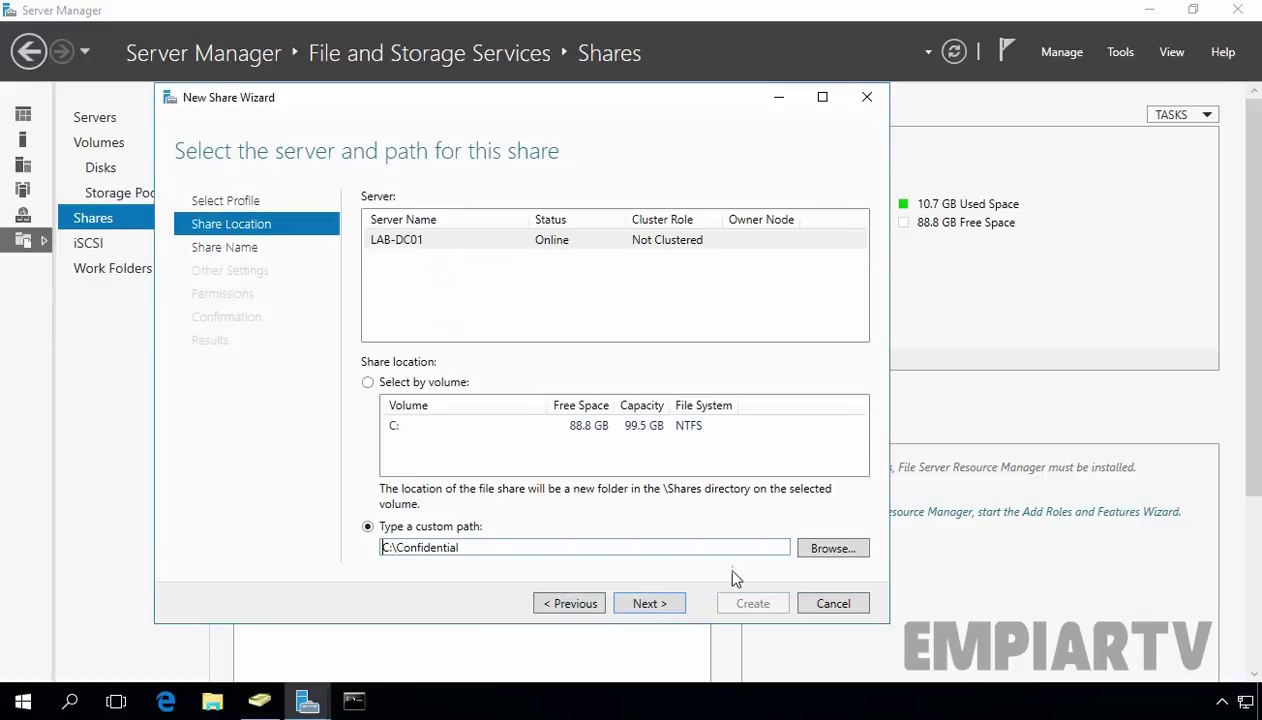
left_click(648, 603)
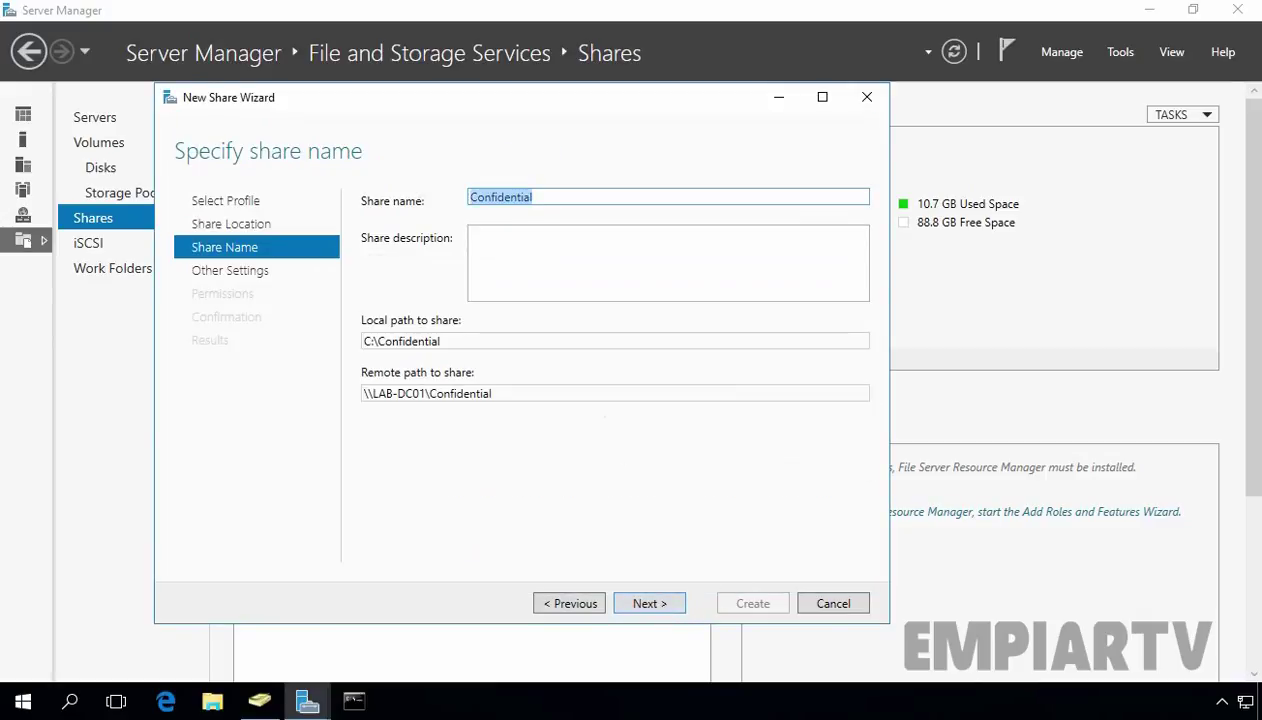
Step: Append $ to name the share Confidential$, hidden at \\LAB-DC01\Confidential$
left_click(547, 198)
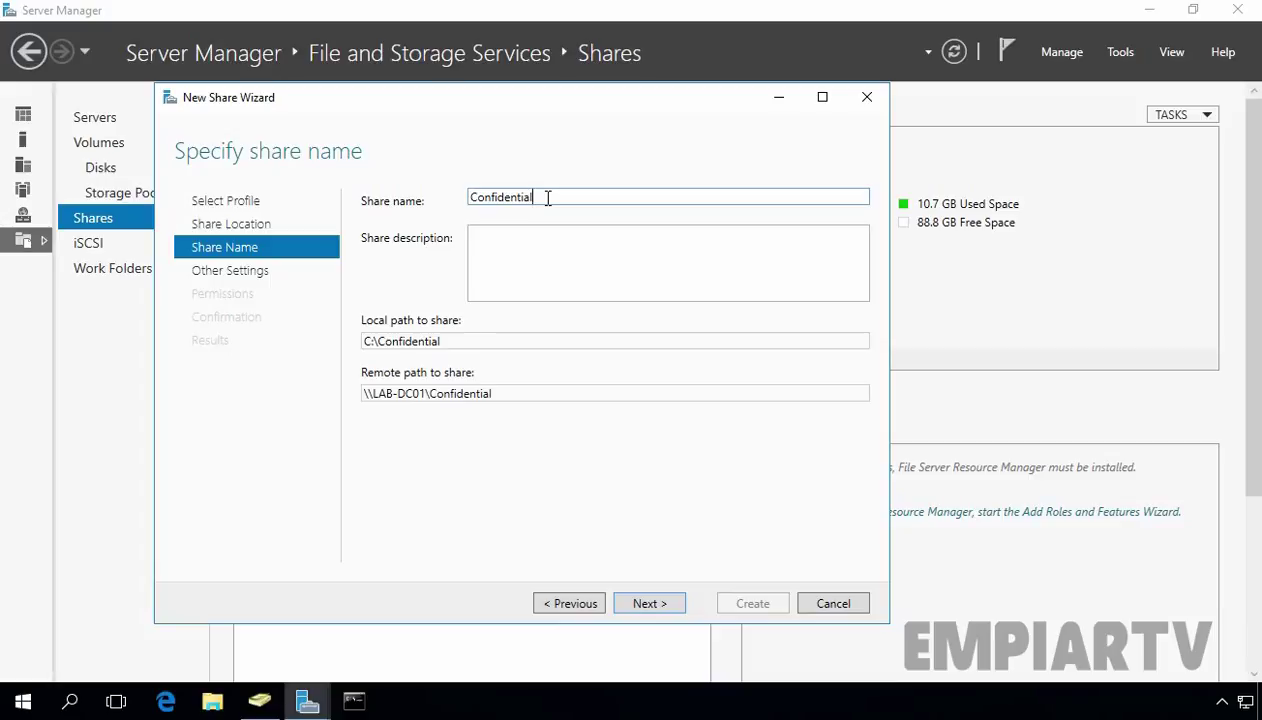
type("$")
double_click(498, 395)
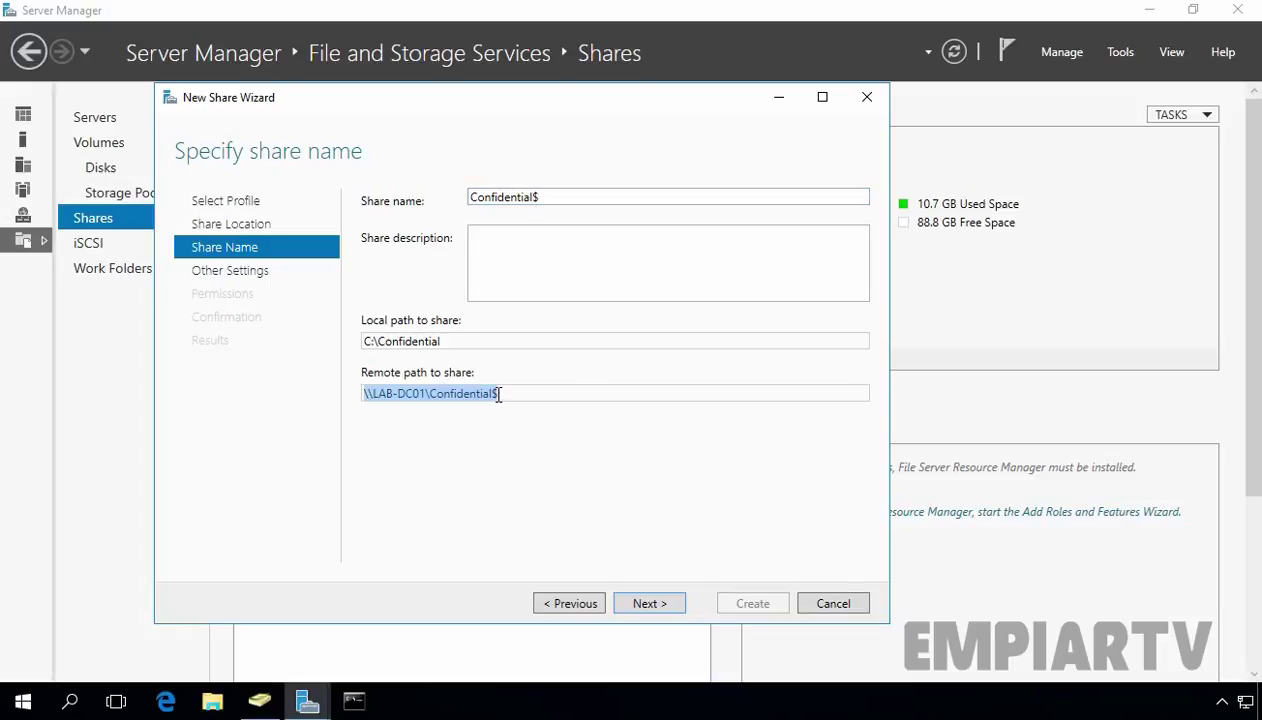
left_click(650, 606)
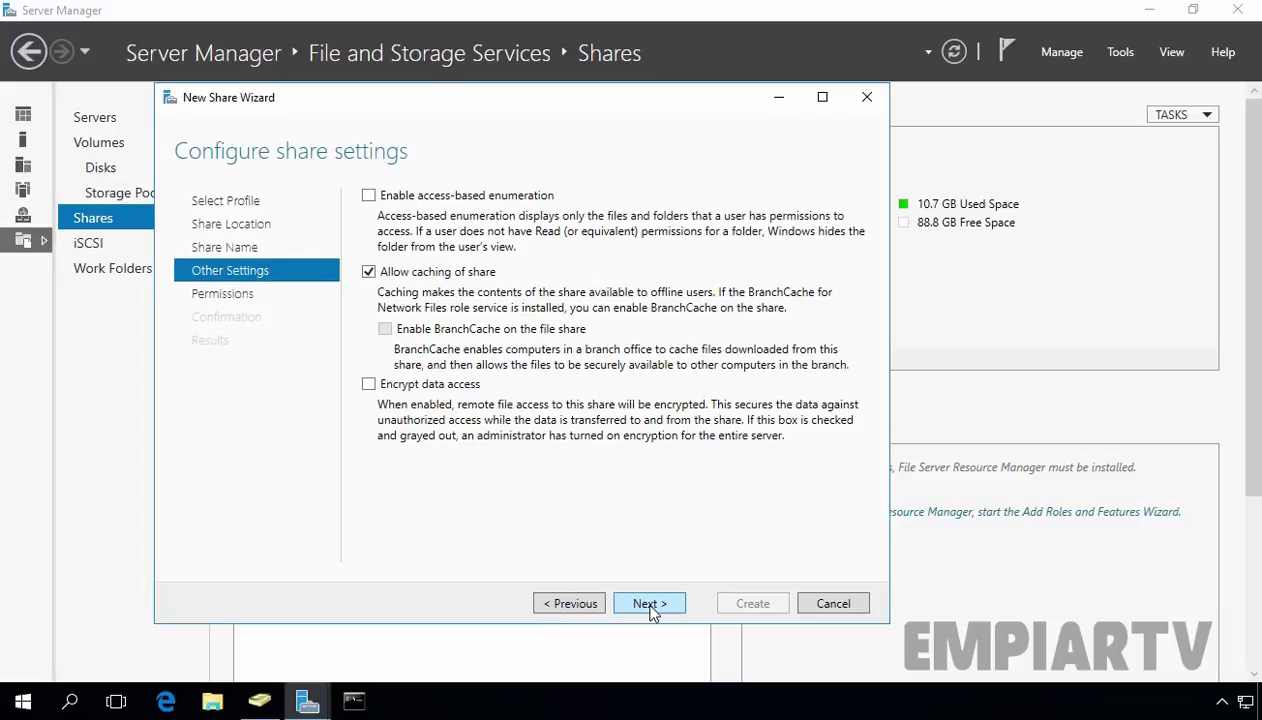
Step: Enable access-based enumeration and open advanced permissions for C:\Confidential
left_click(369, 196)
left_click(645, 605)
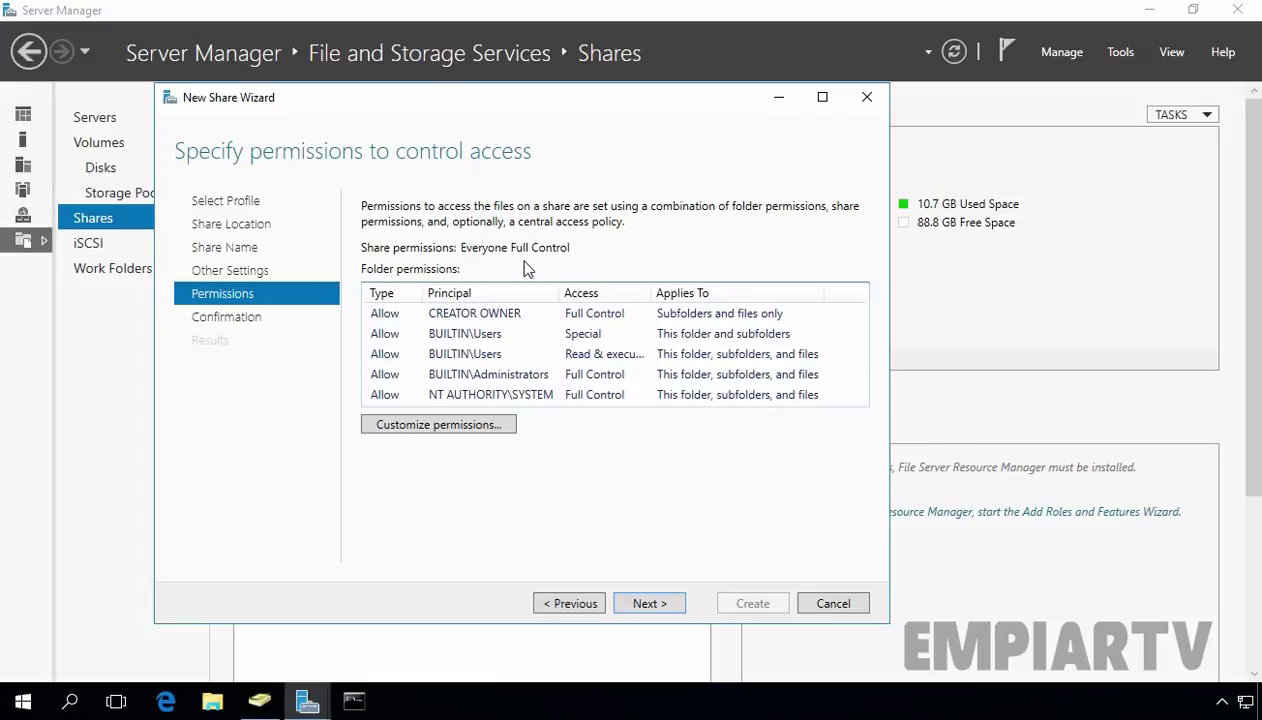
left_click(477, 425)
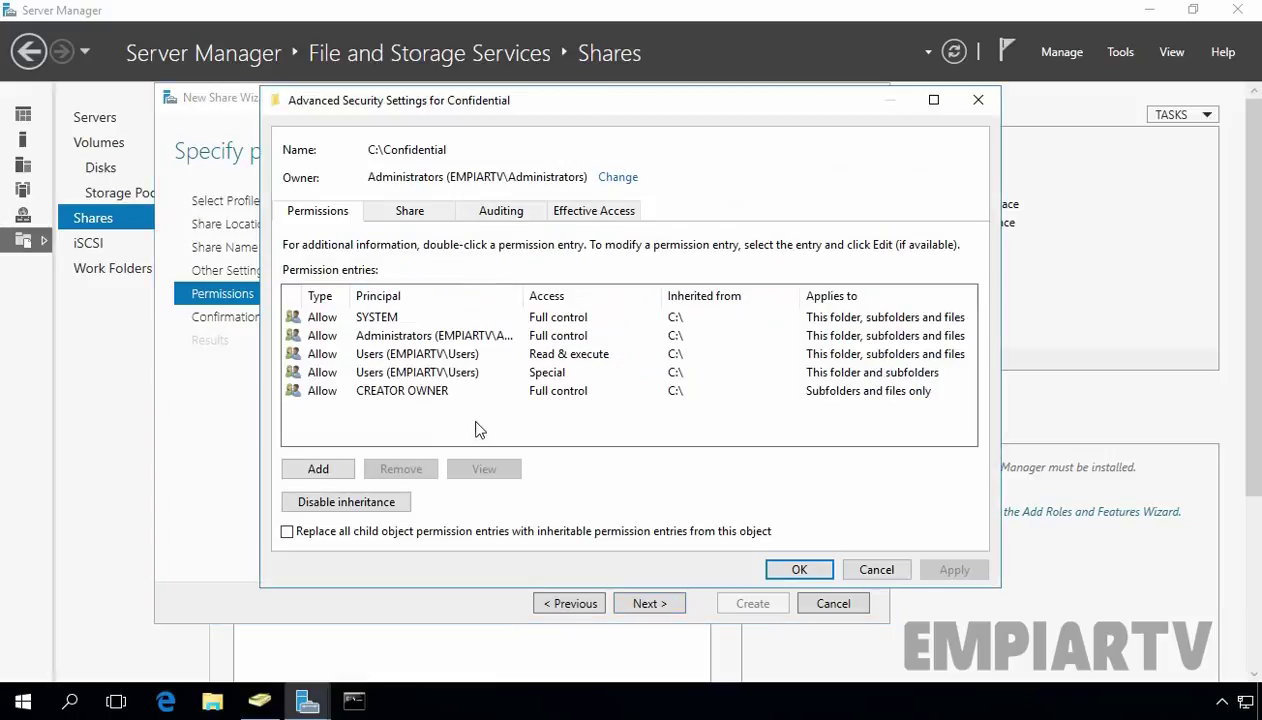
Step: Inspect the inherited Users entries and the detailed permissions of the Users Special entry
left_click(388, 356)
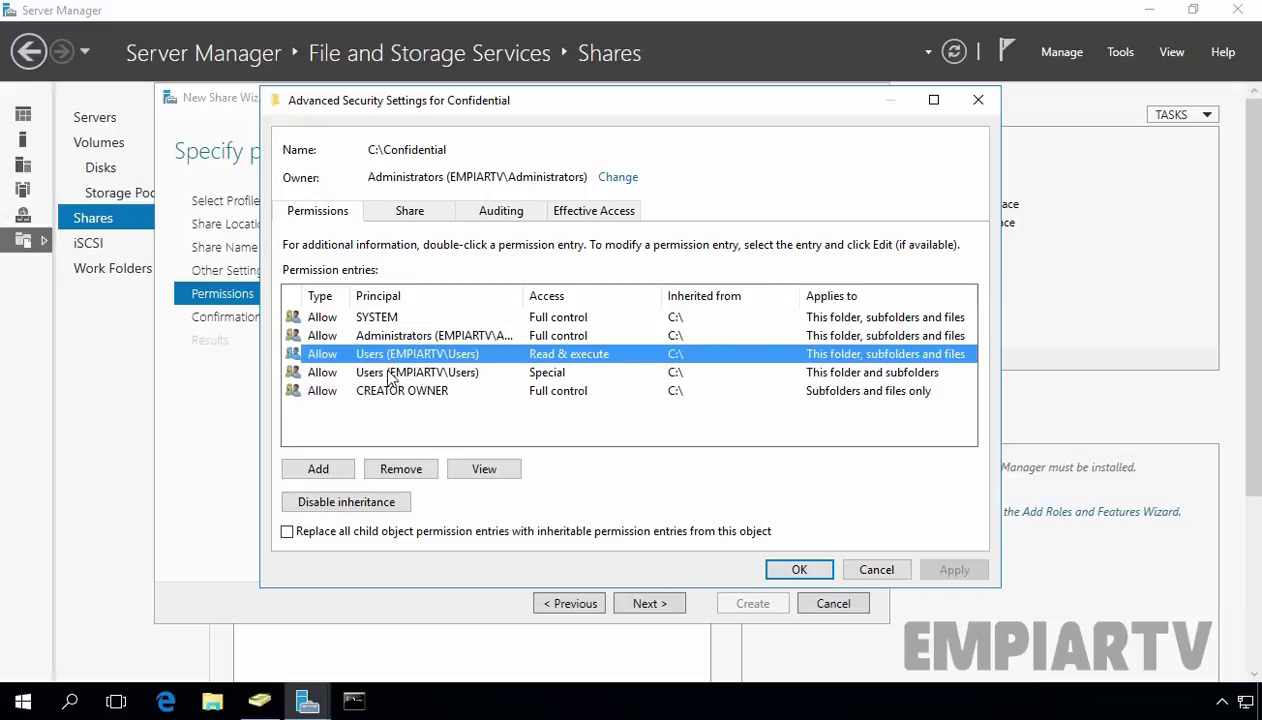
left_click(378, 372)
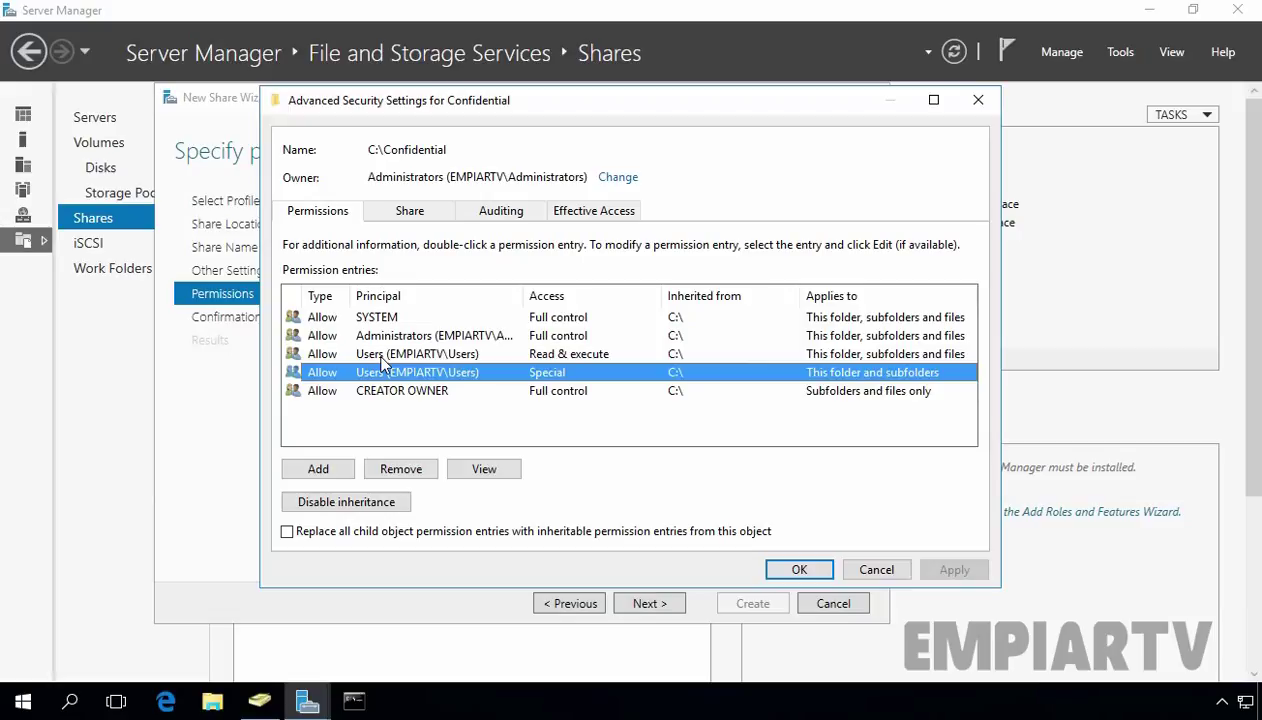
left_click(572, 355)
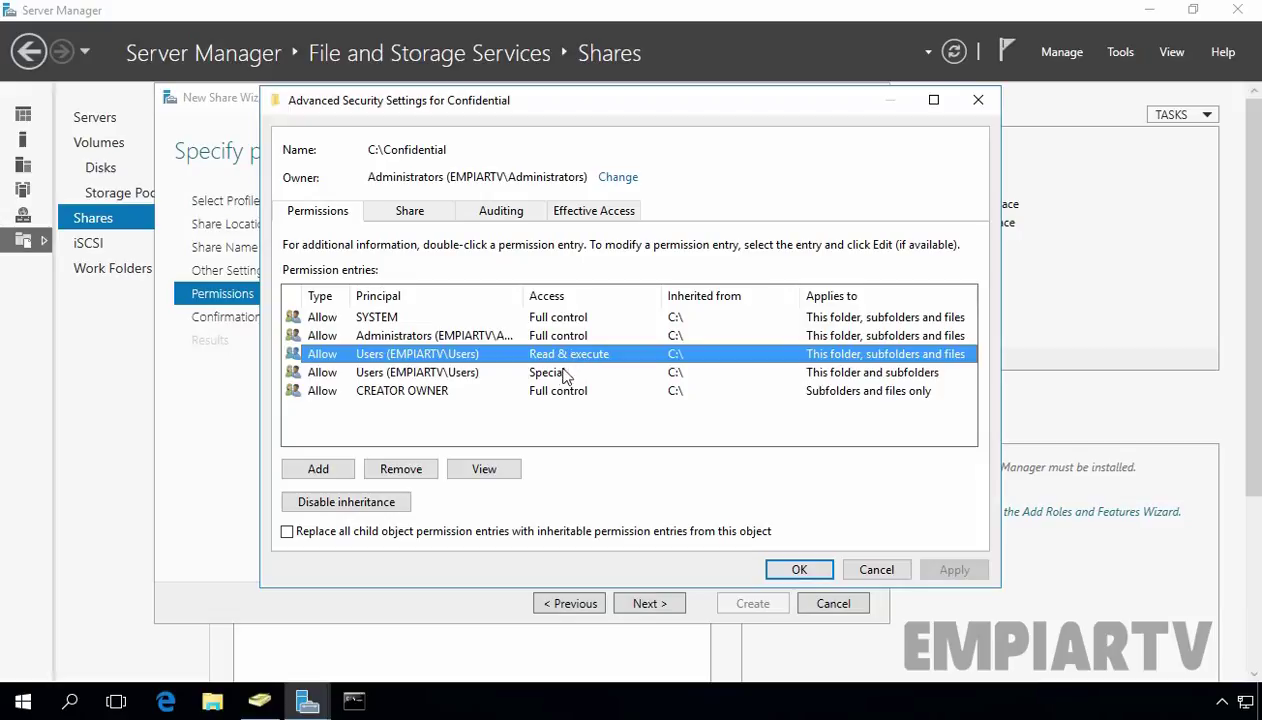
left_click(551, 375)
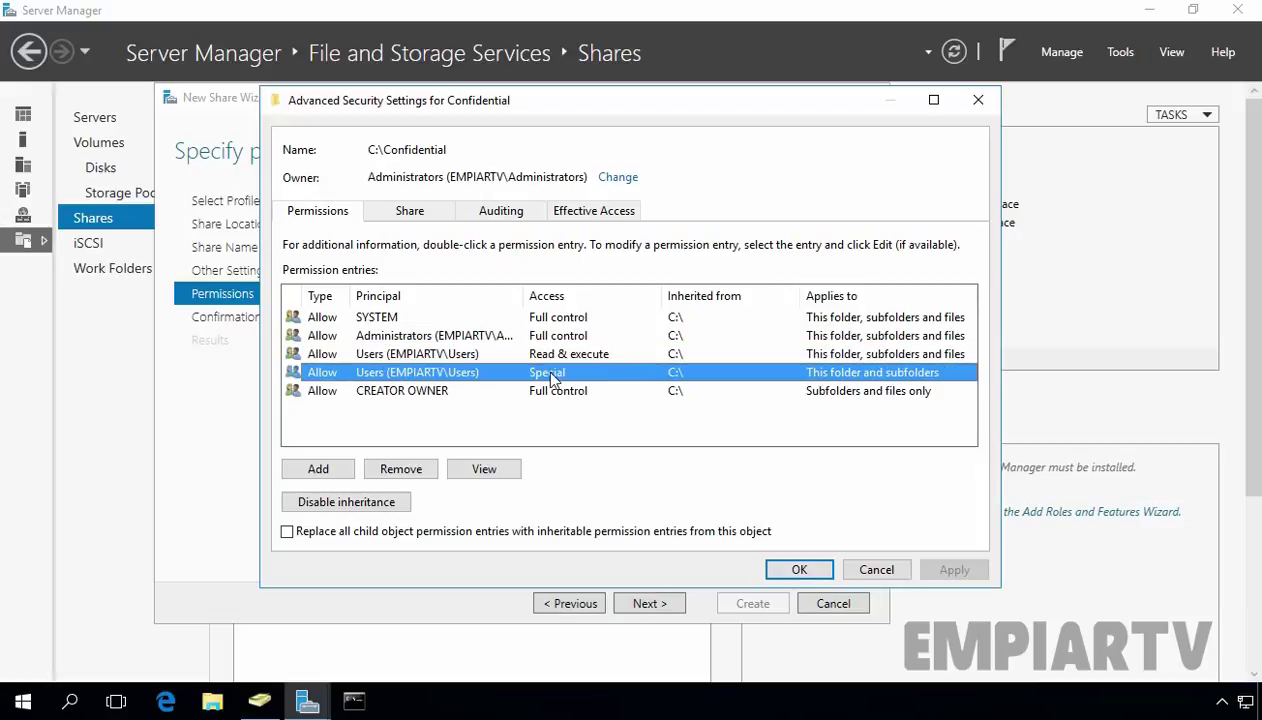
left_click(482, 469)
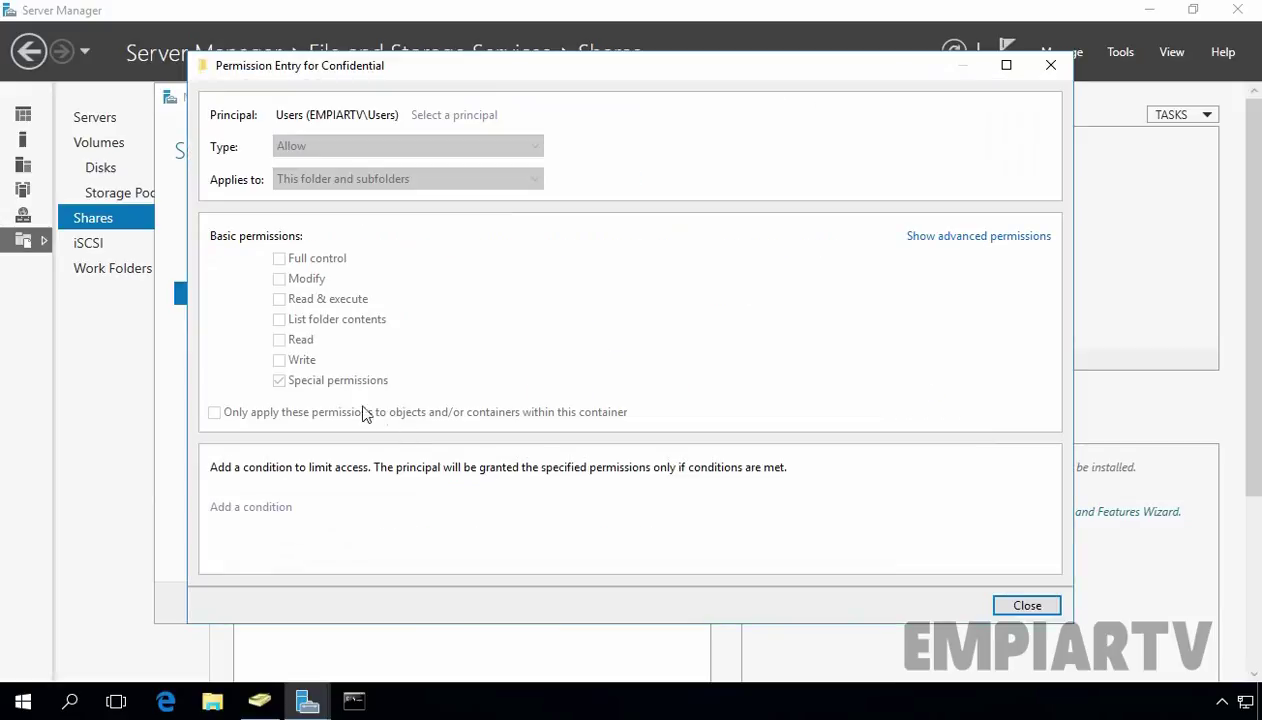
left_click(1026, 240)
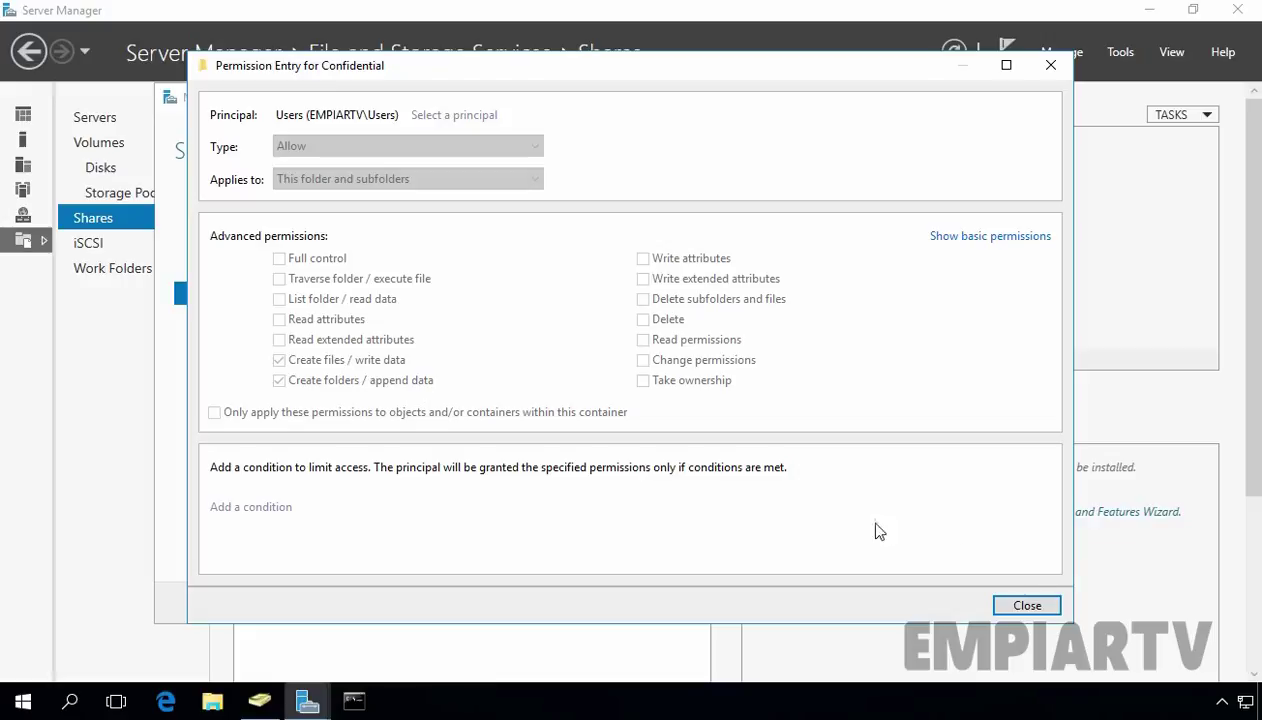
left_click(1032, 604)
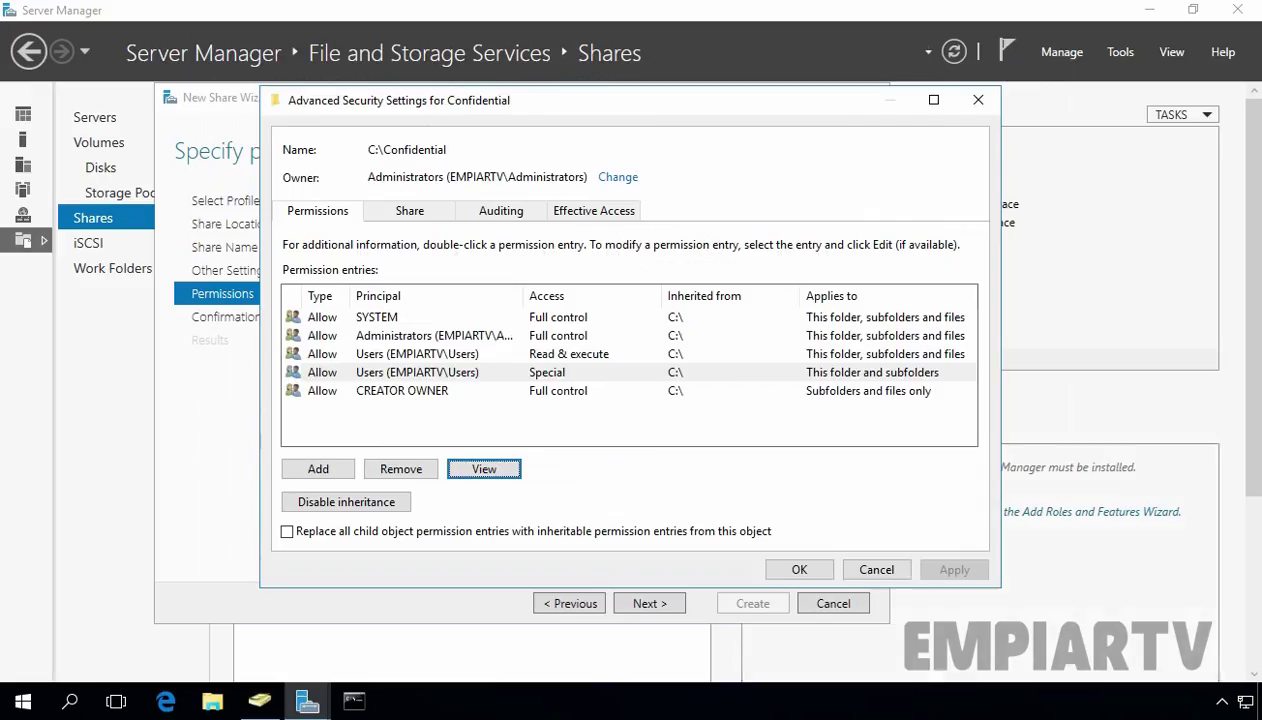
Step: Try removing the inherited Users Special entry and dismiss the inheritance warning
left_click(383, 373)
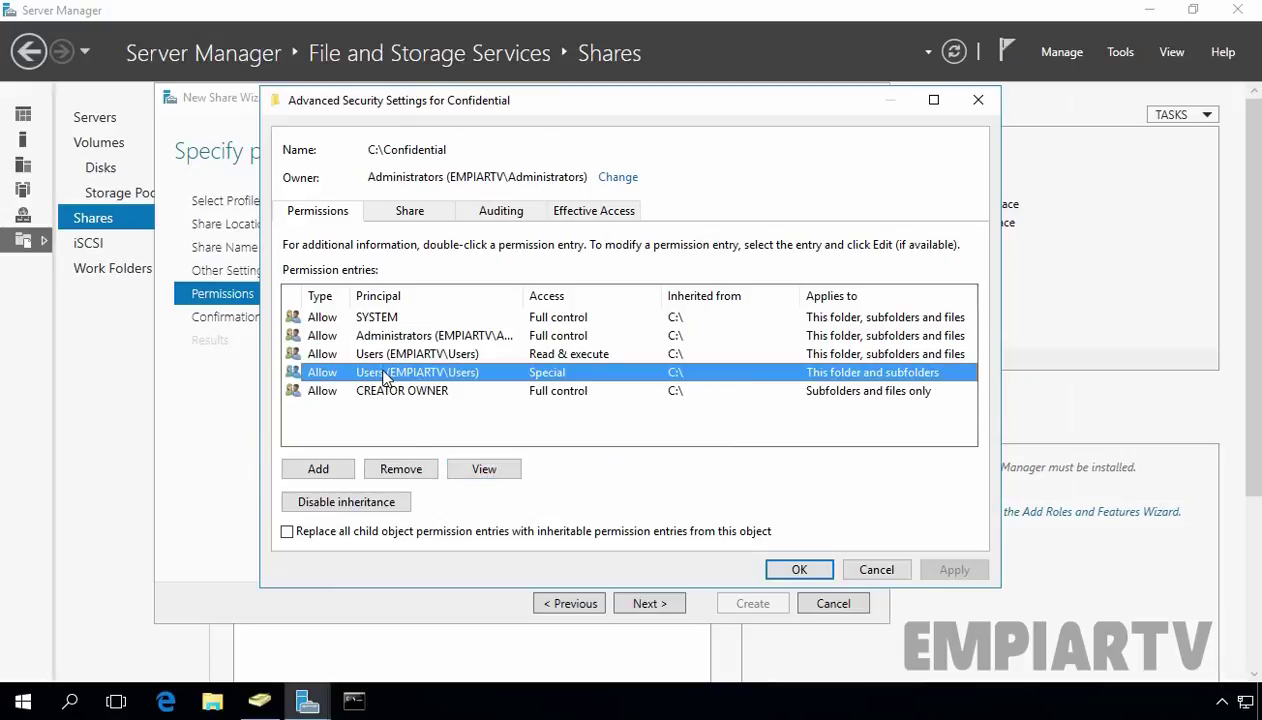
left_click(413, 472)
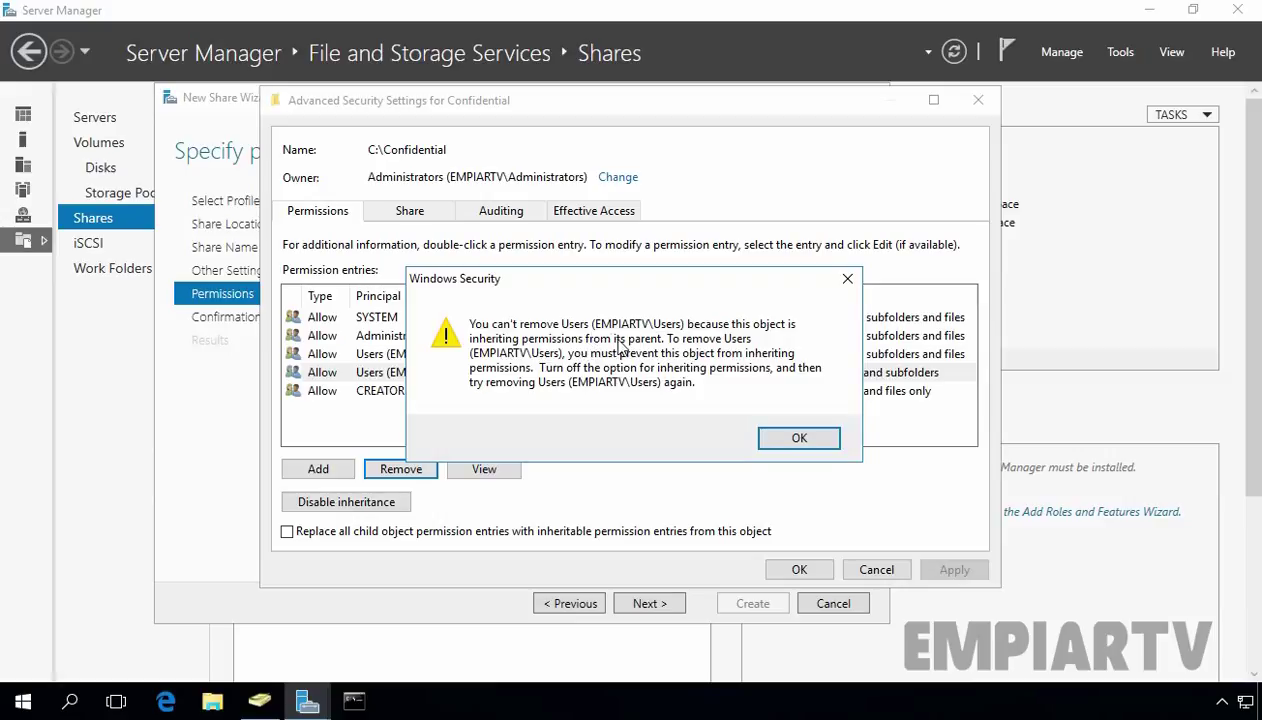
left_click(792, 437)
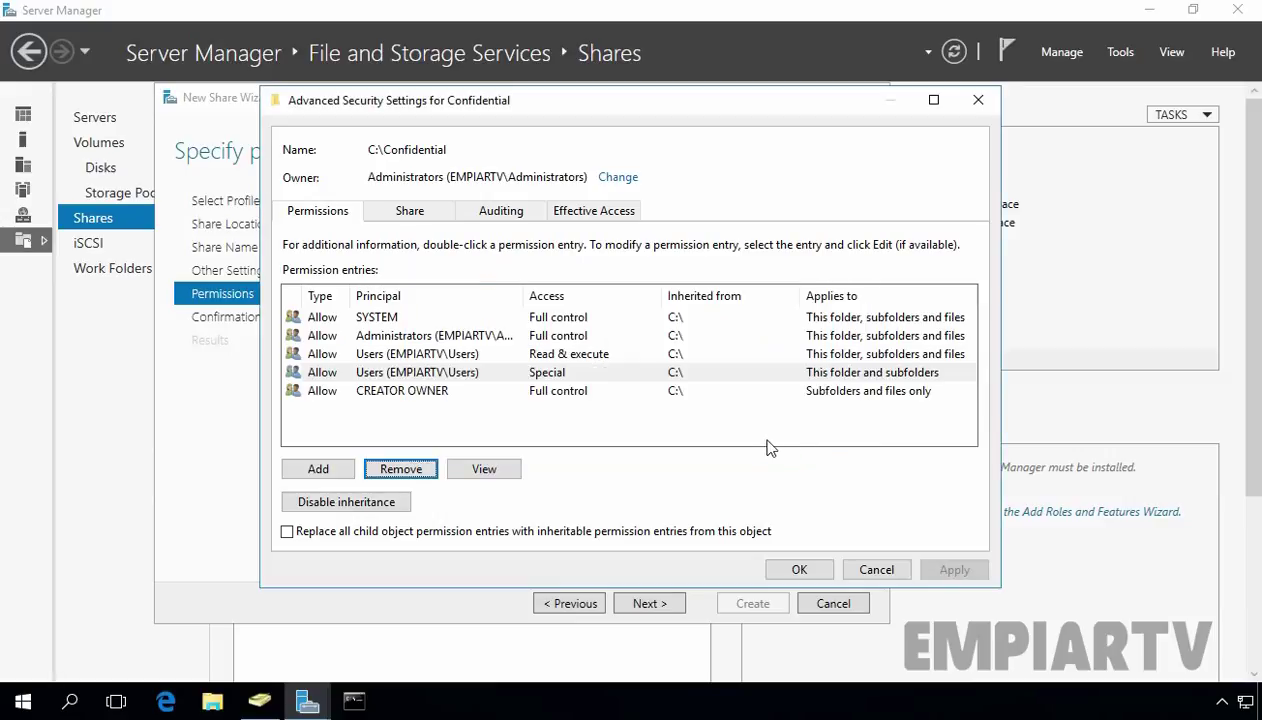
Step: Disable inheritance on C:\Confidential, converting inherited permissions into explicit ones
left_click_drag(373, 149, 367, 149)
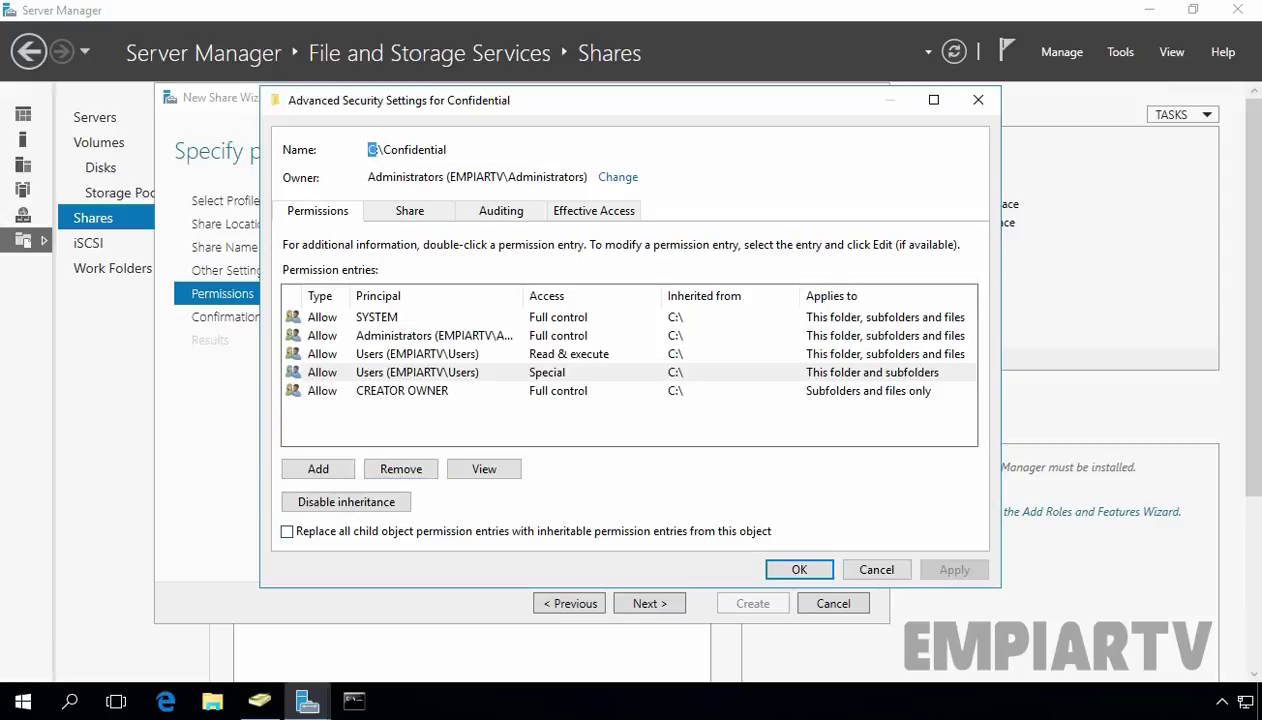
left_click(380, 358)
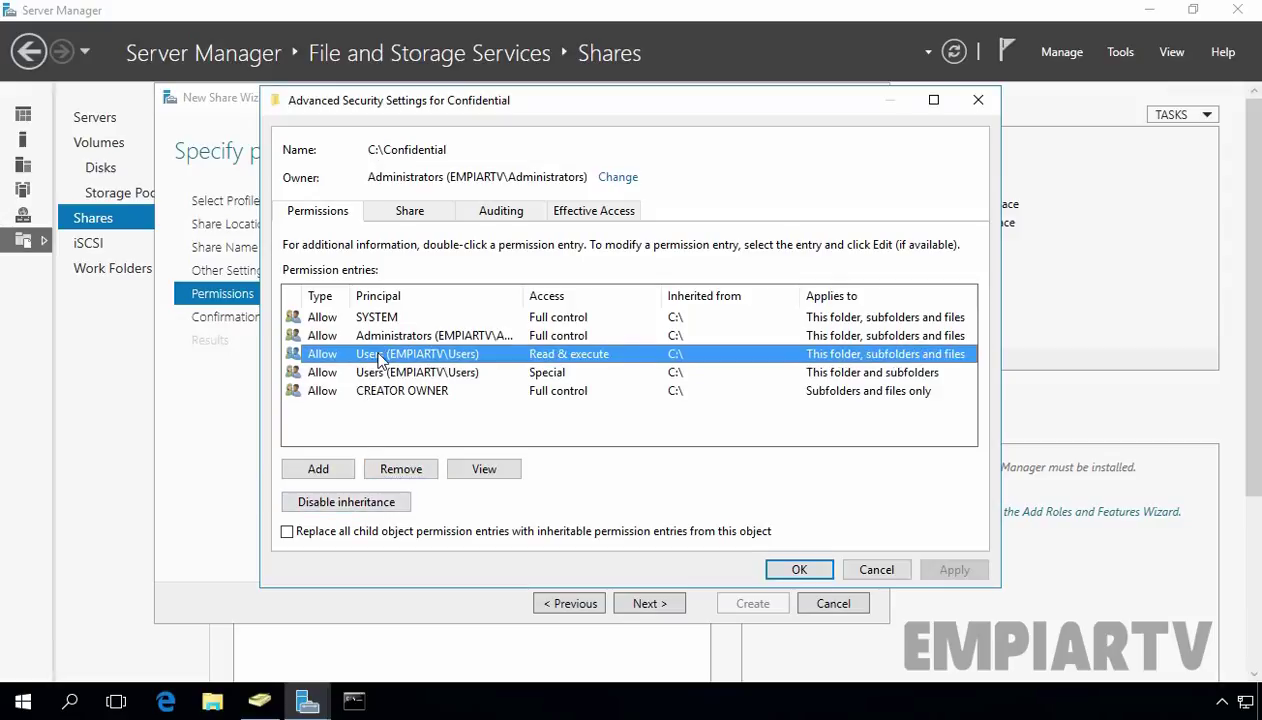
left_click(365, 503)
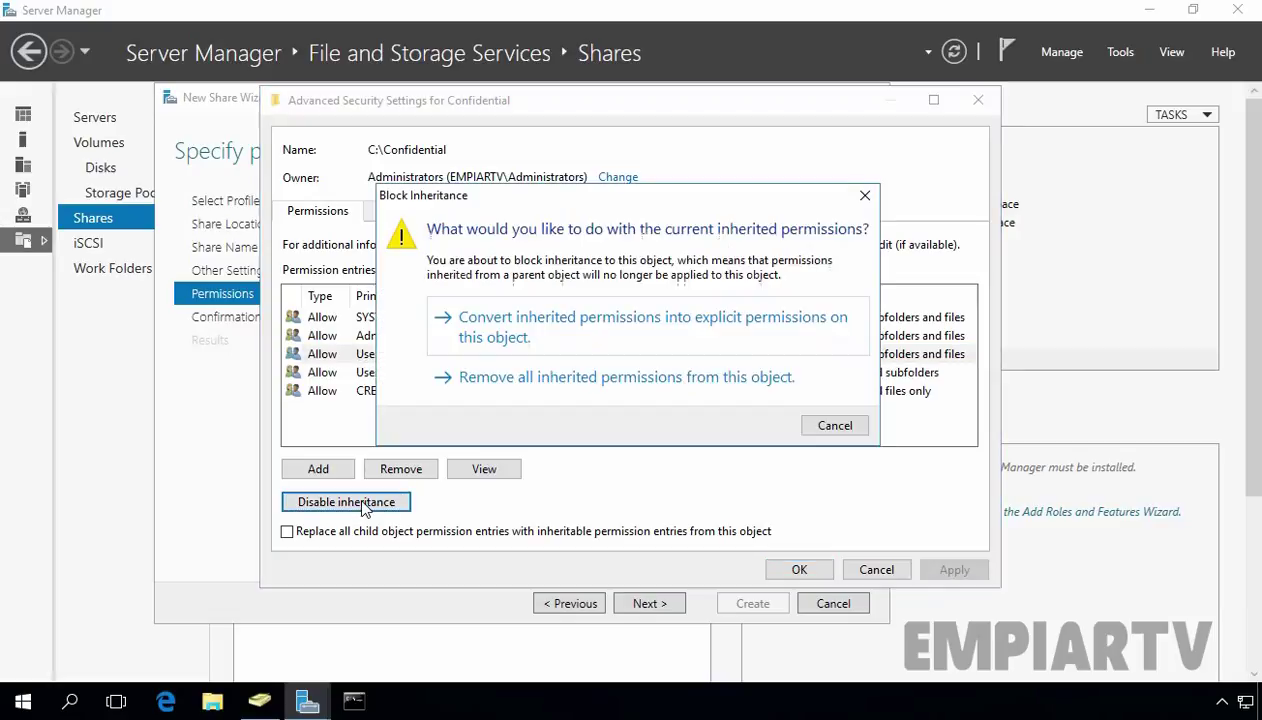
left_click(500, 337)
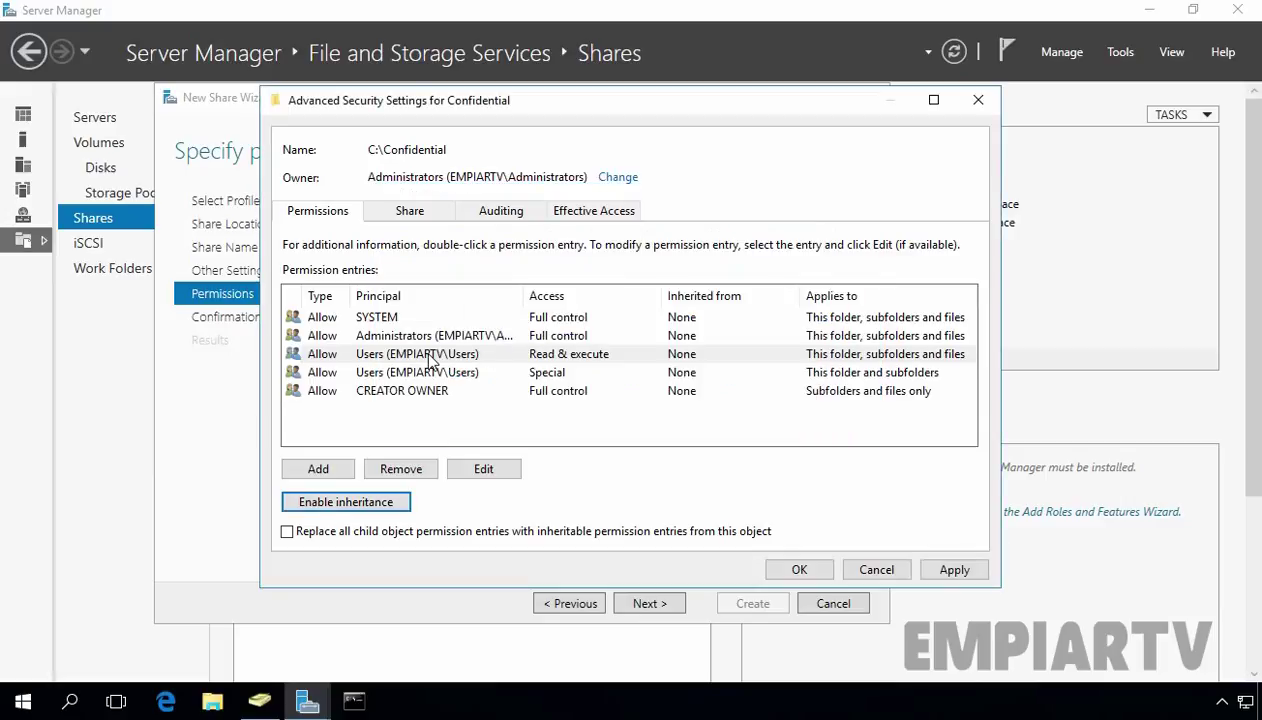
Step: Remove both Users entries, leaving SYSTEM, Administrators and CREATOR OWNER
left_click(405, 472)
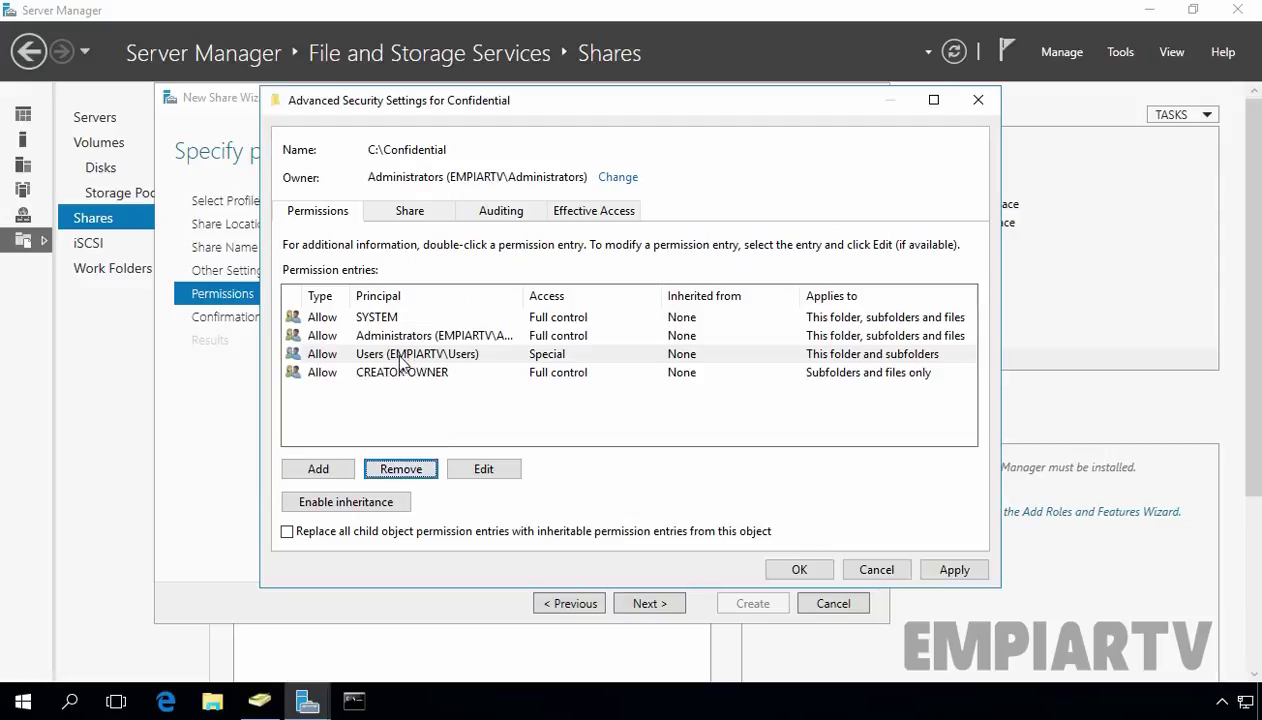
left_click(405, 470)
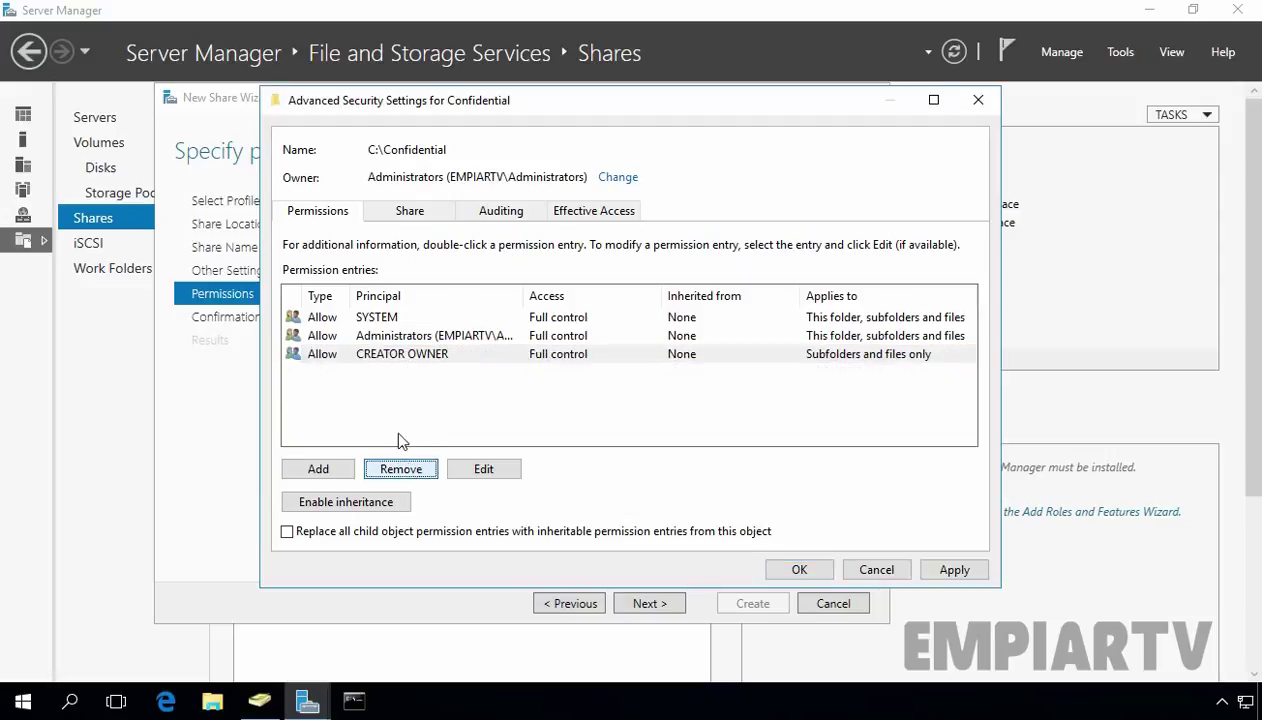
left_click(386, 339)
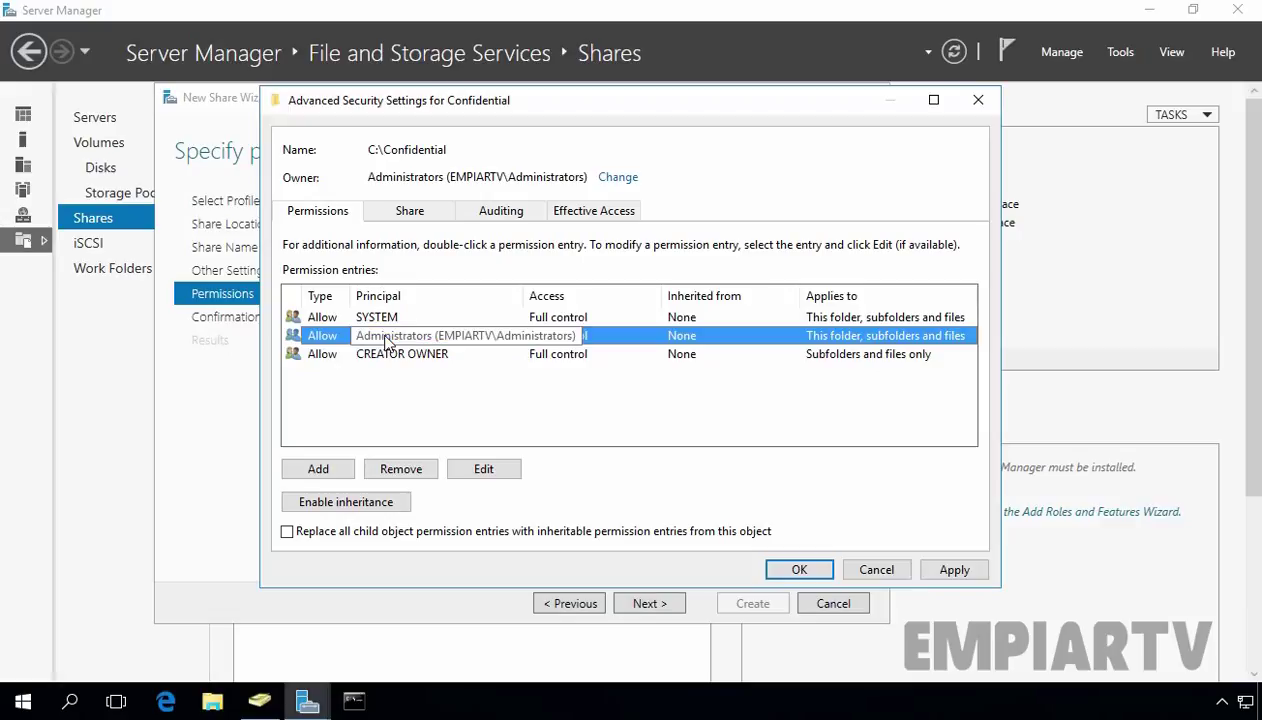
left_click(316, 471)
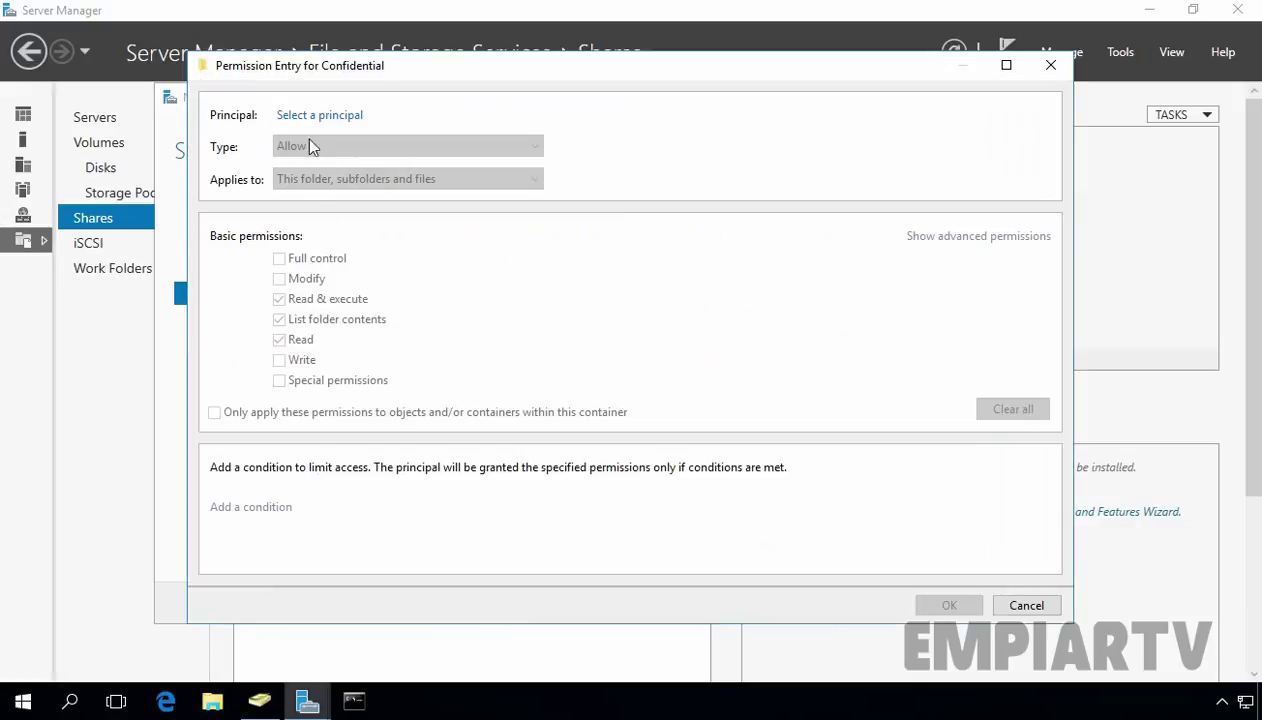
Step: Give HRManagers an Allow read entry applying to this folder, subfolders and files
left_click(345, 112)
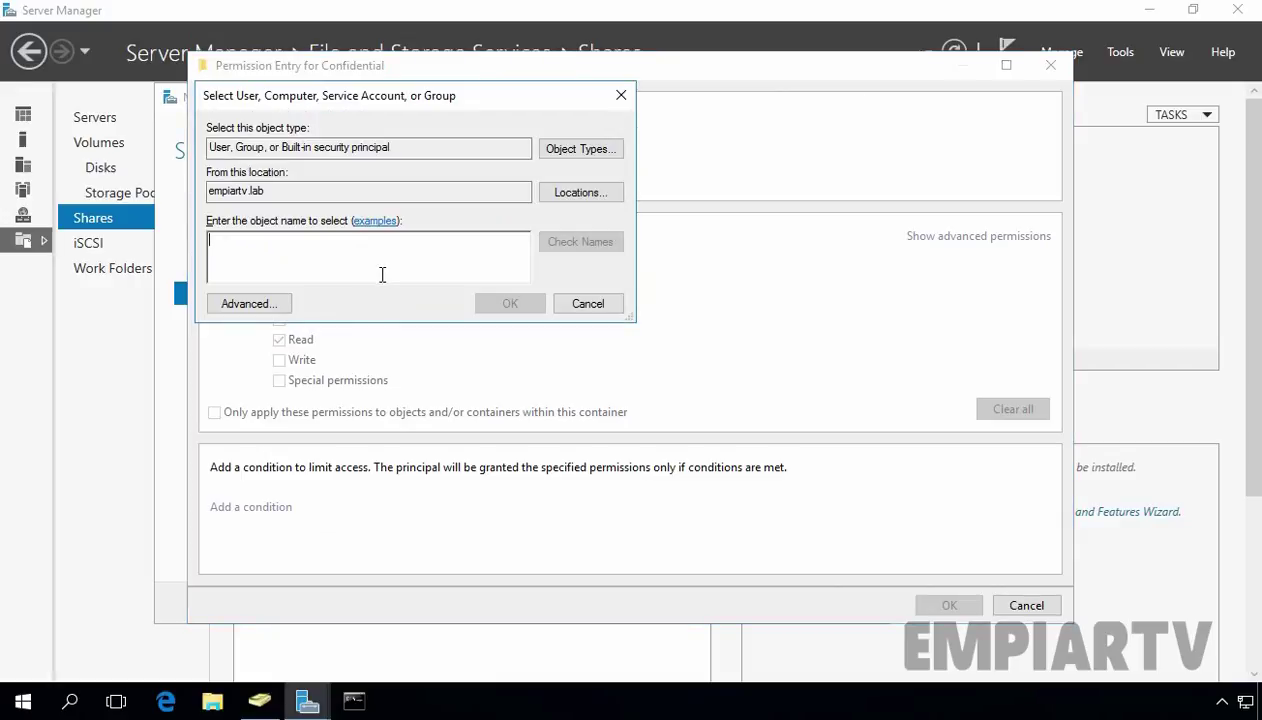
type("hrma")
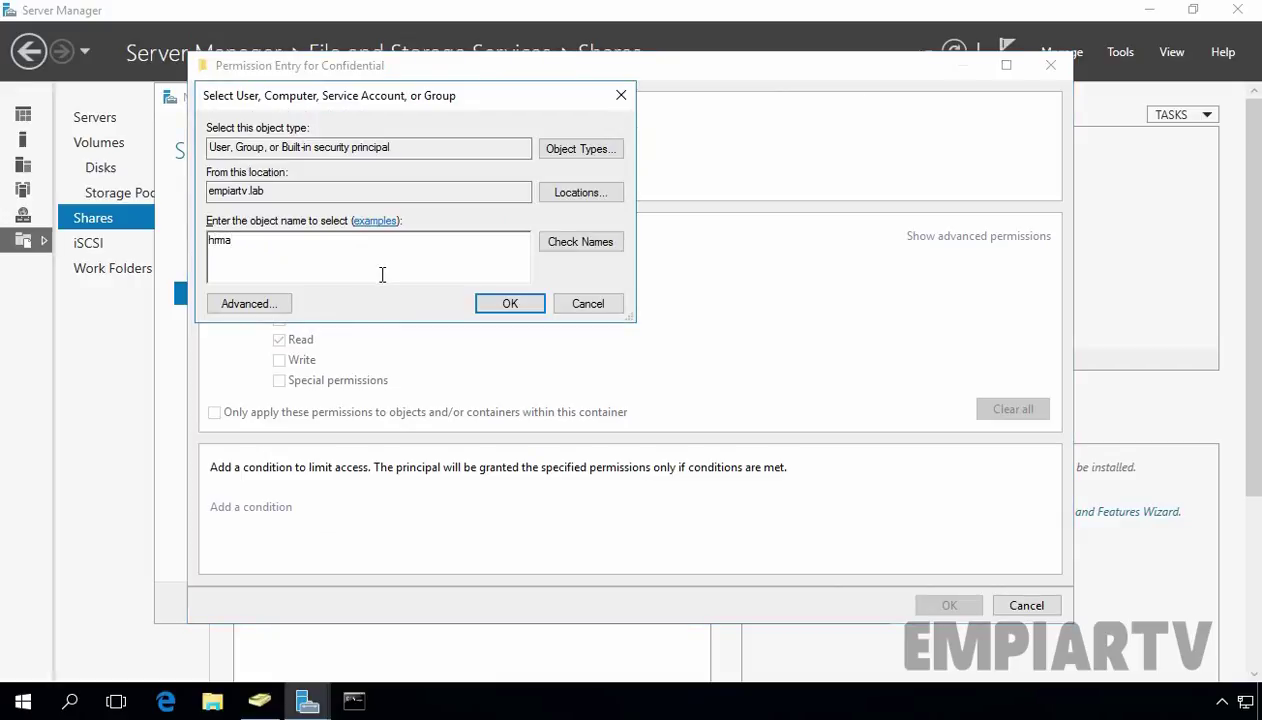
left_click(580, 243)
left_click(510, 304)
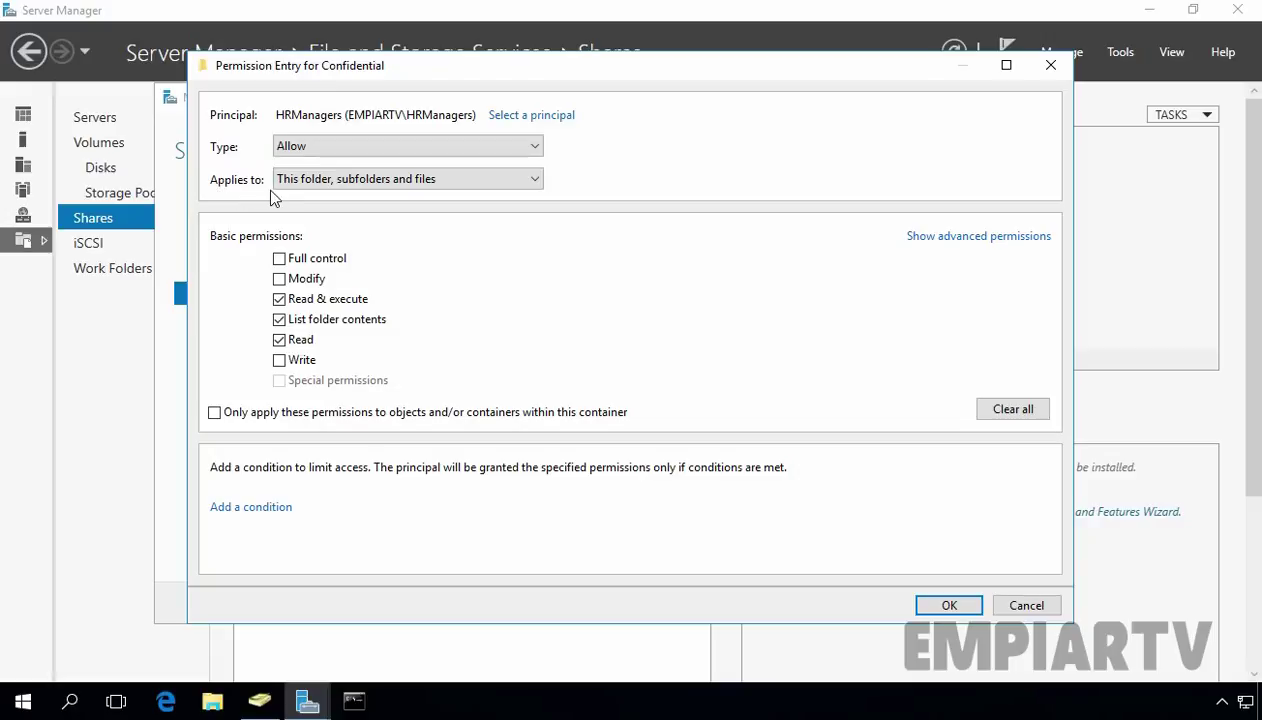
left_click(405, 182)
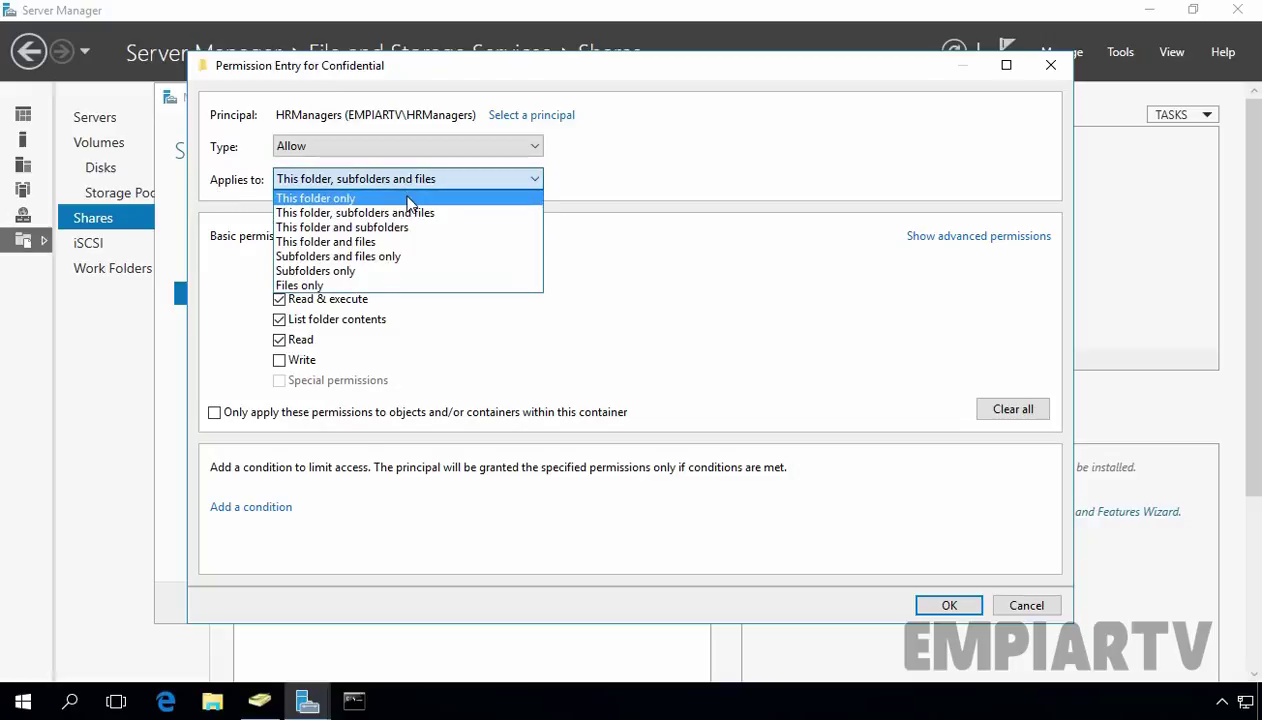
left_click(345, 213)
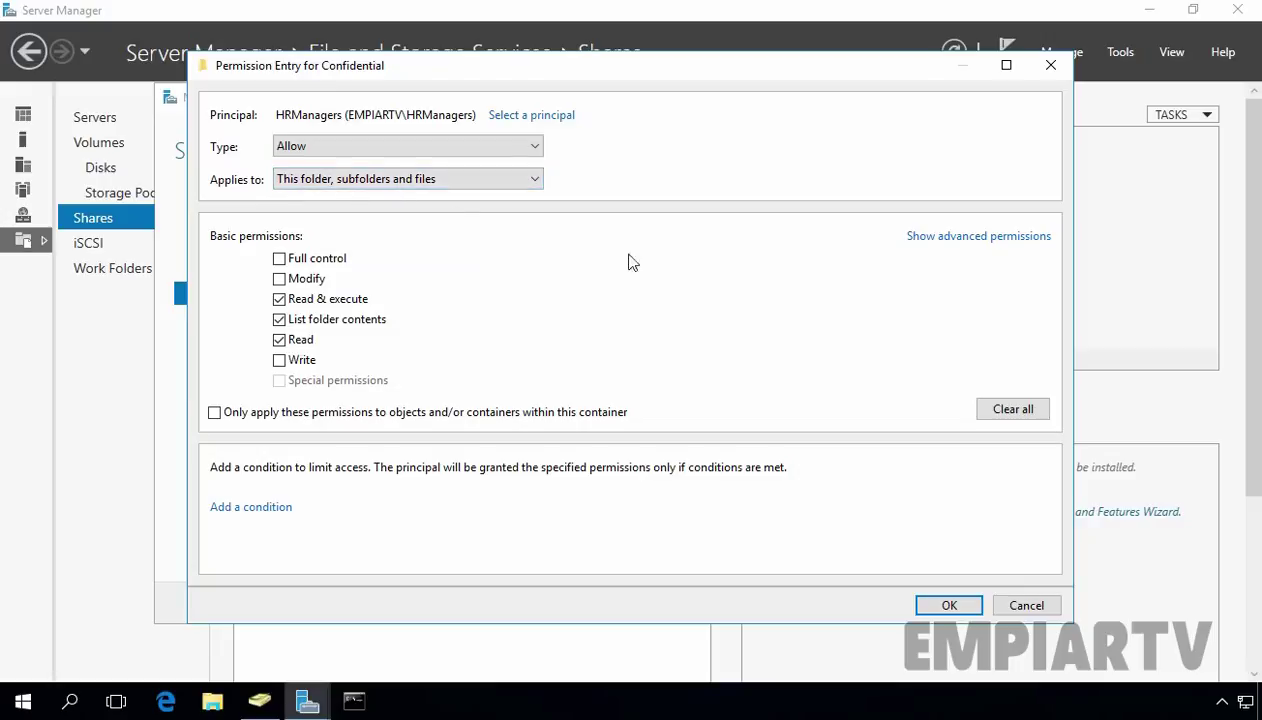
left_click(963, 240)
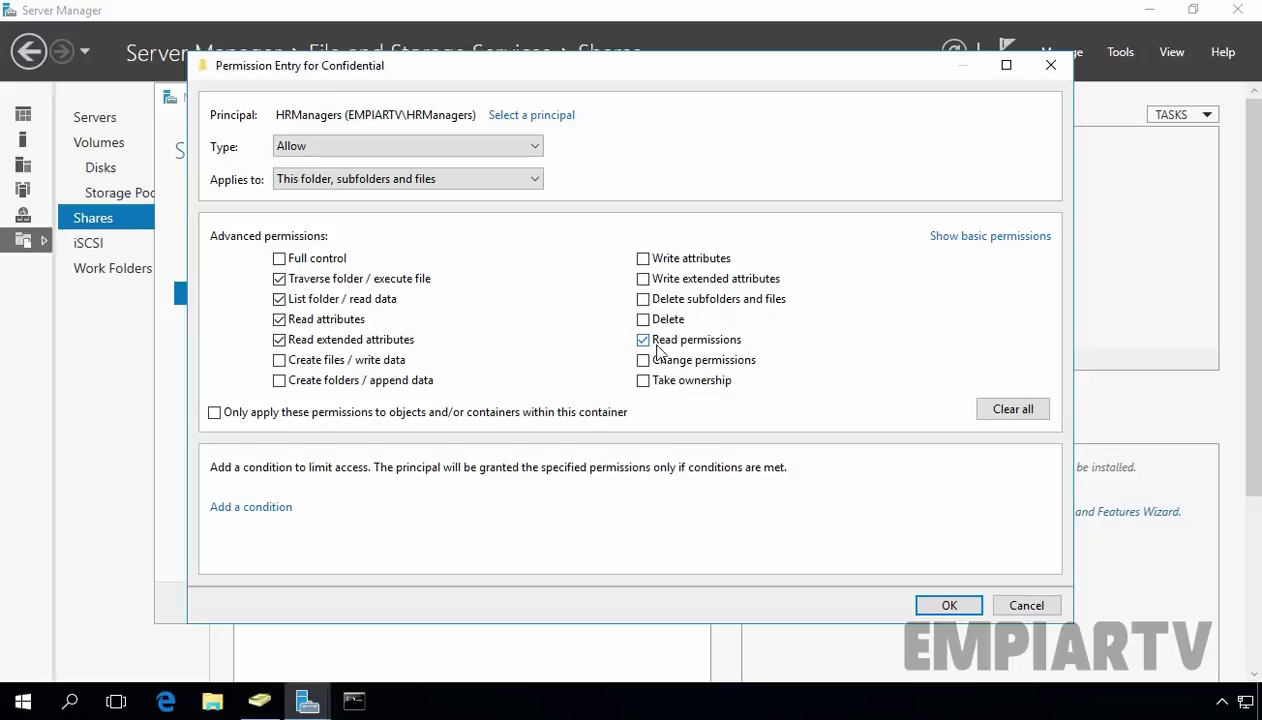
Step: Save the HRManagers Read & execute entry, apply the folder permissions, and reach the confirmation page
left_click(940, 605)
left_click(954, 570)
left_click(798, 569)
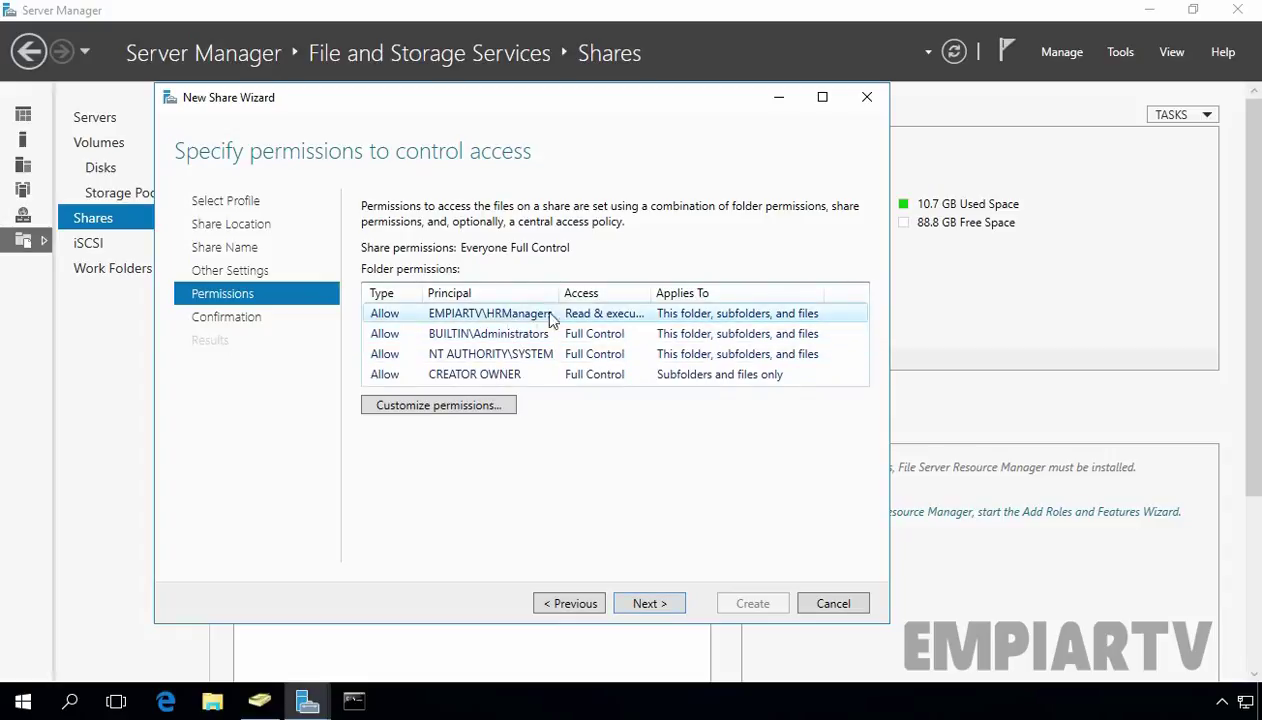
left_click(652, 607)
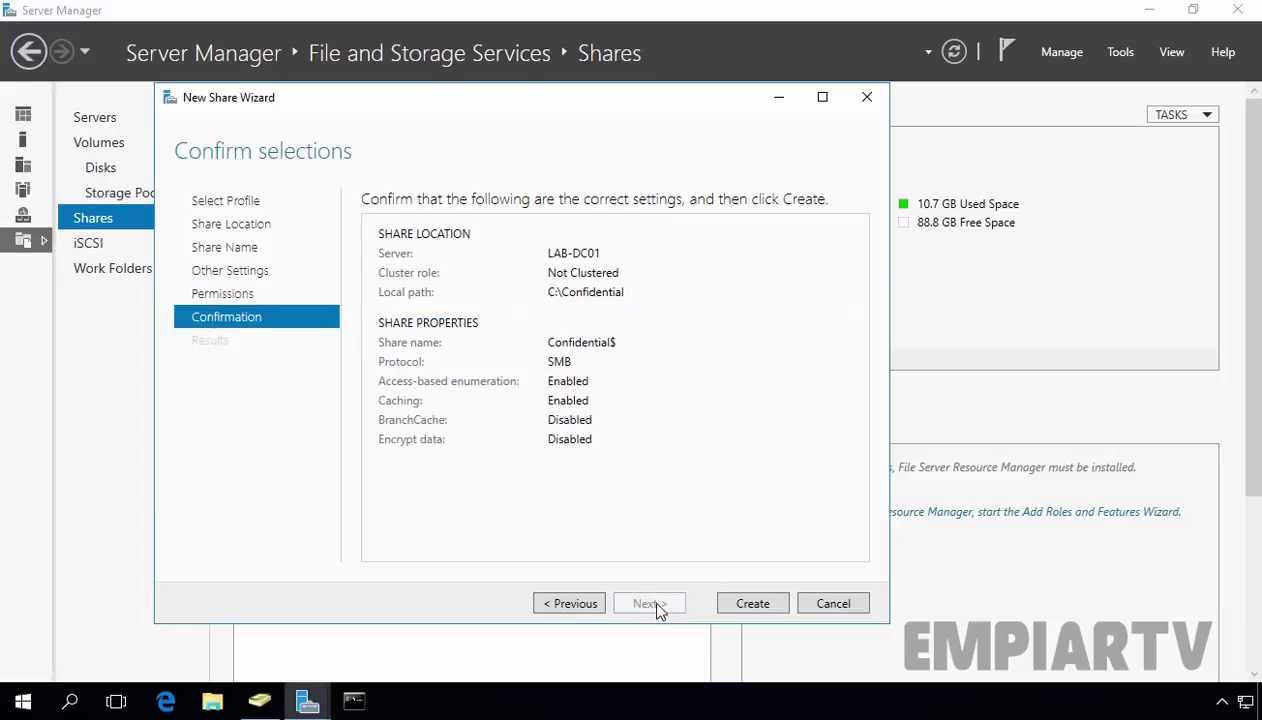
Step: Create the Confidential$ share and select it in the Shares list
left_click(752, 604)
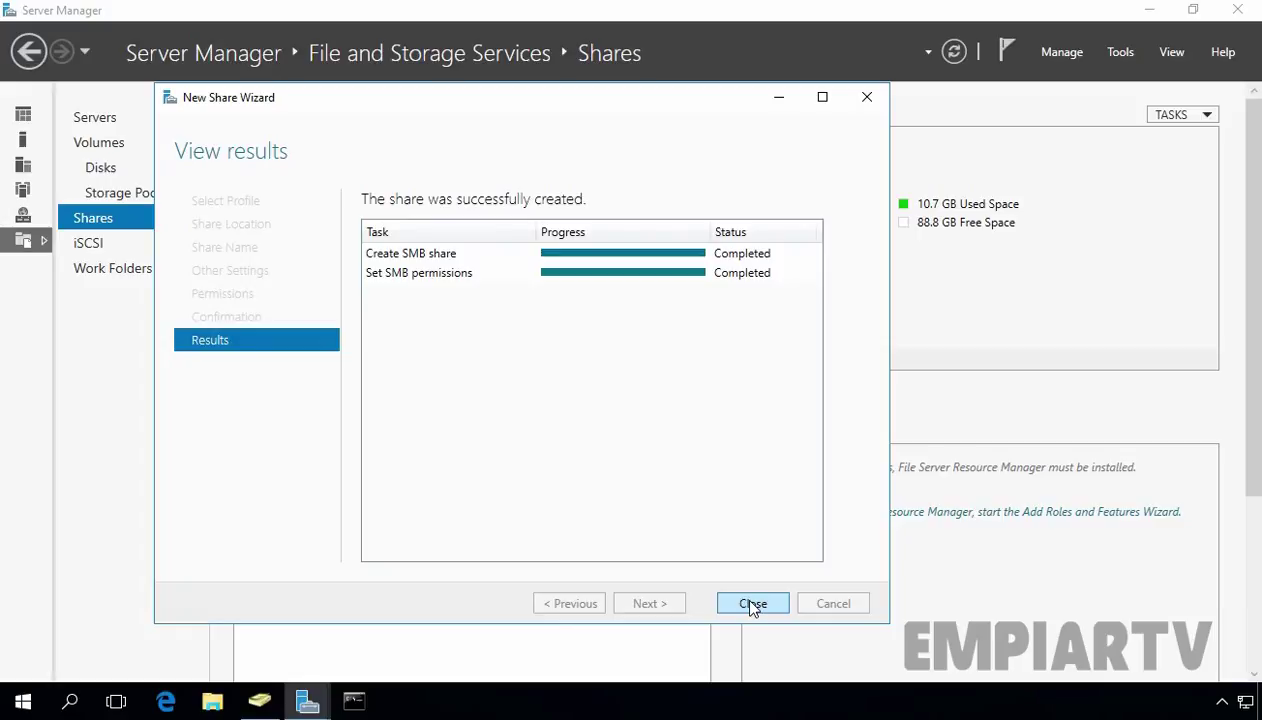
left_click(752, 604)
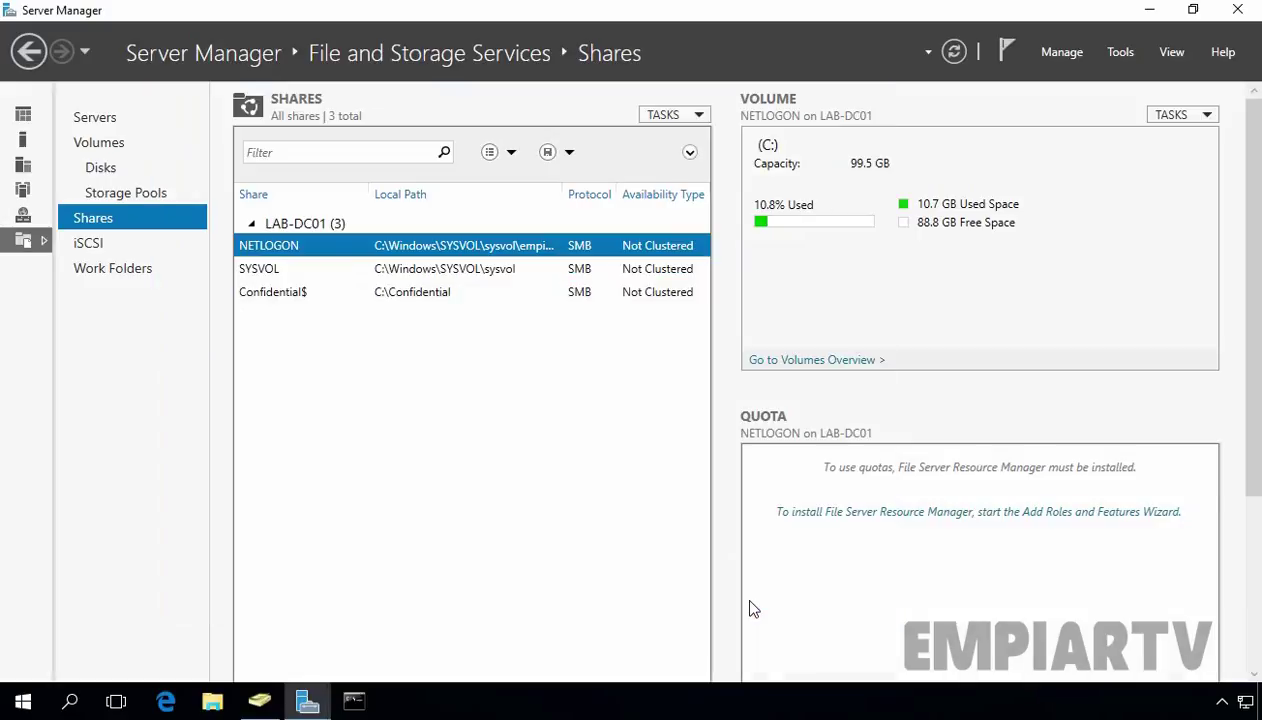
left_click(271, 302)
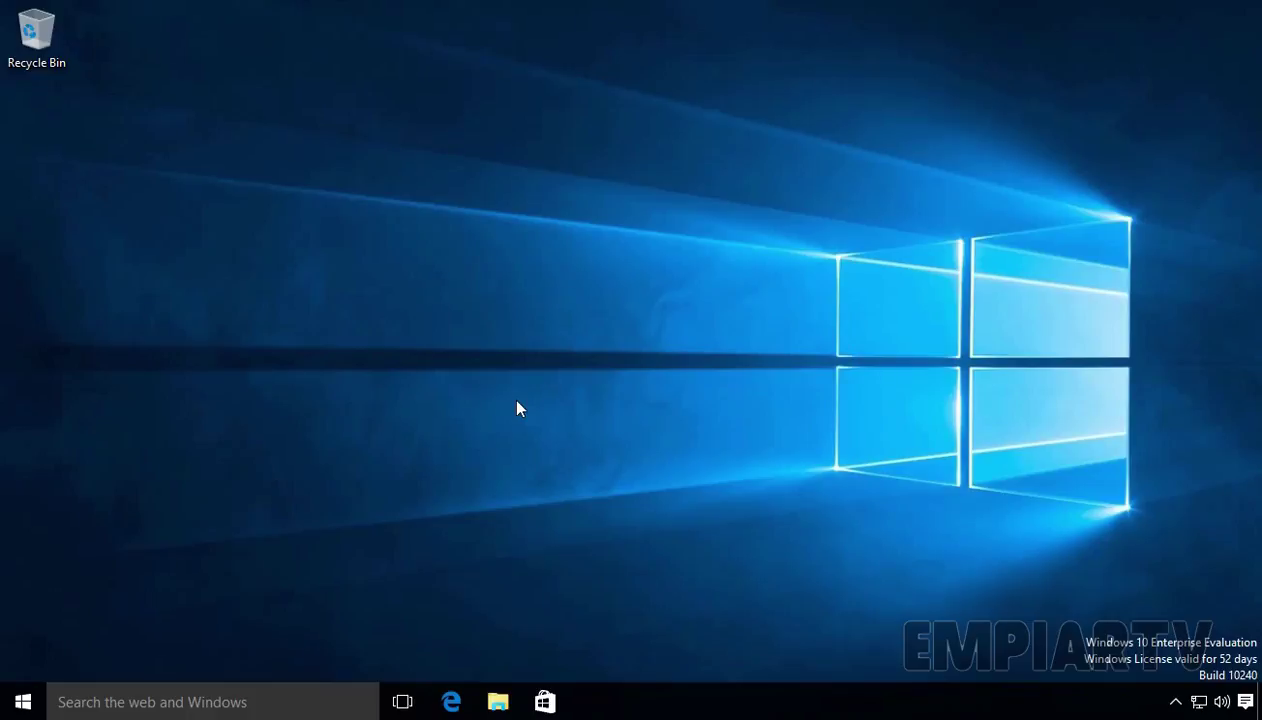
Step: Browse \\lab-dc01 from the client and confirm only NETLOGON and SYSVOL are listed
key("super")
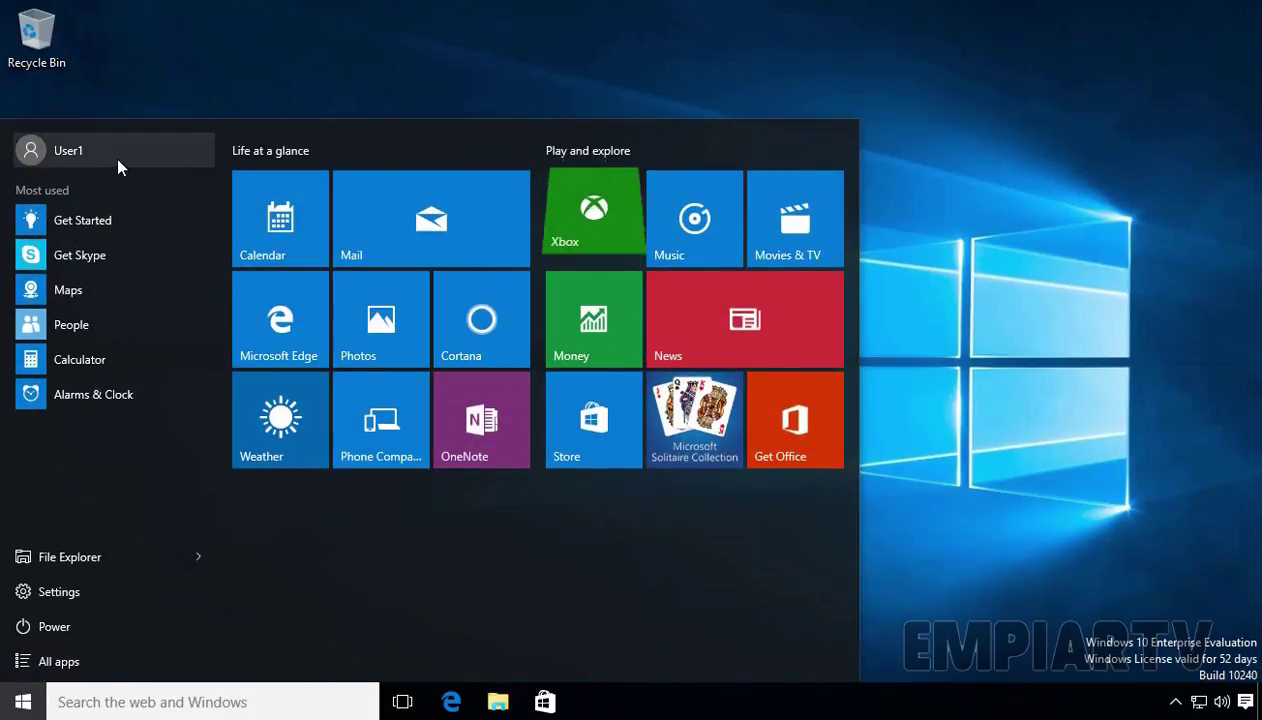
key("super")
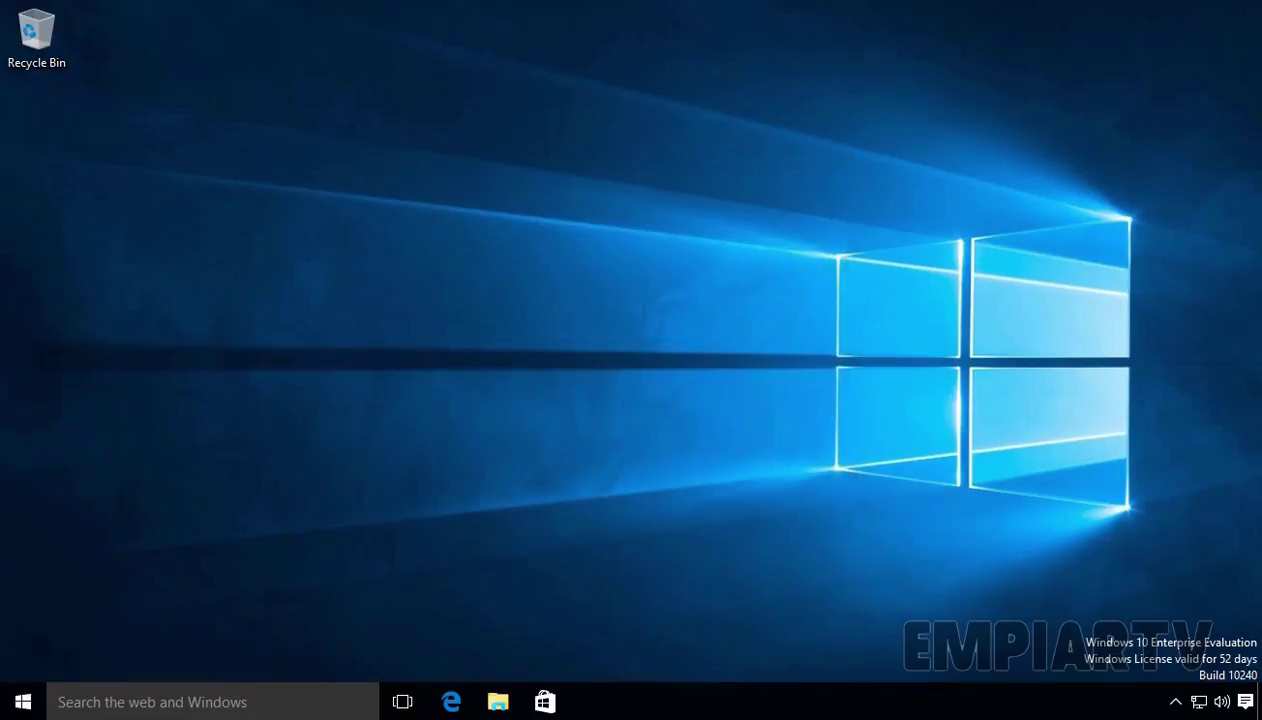
key("super+r")
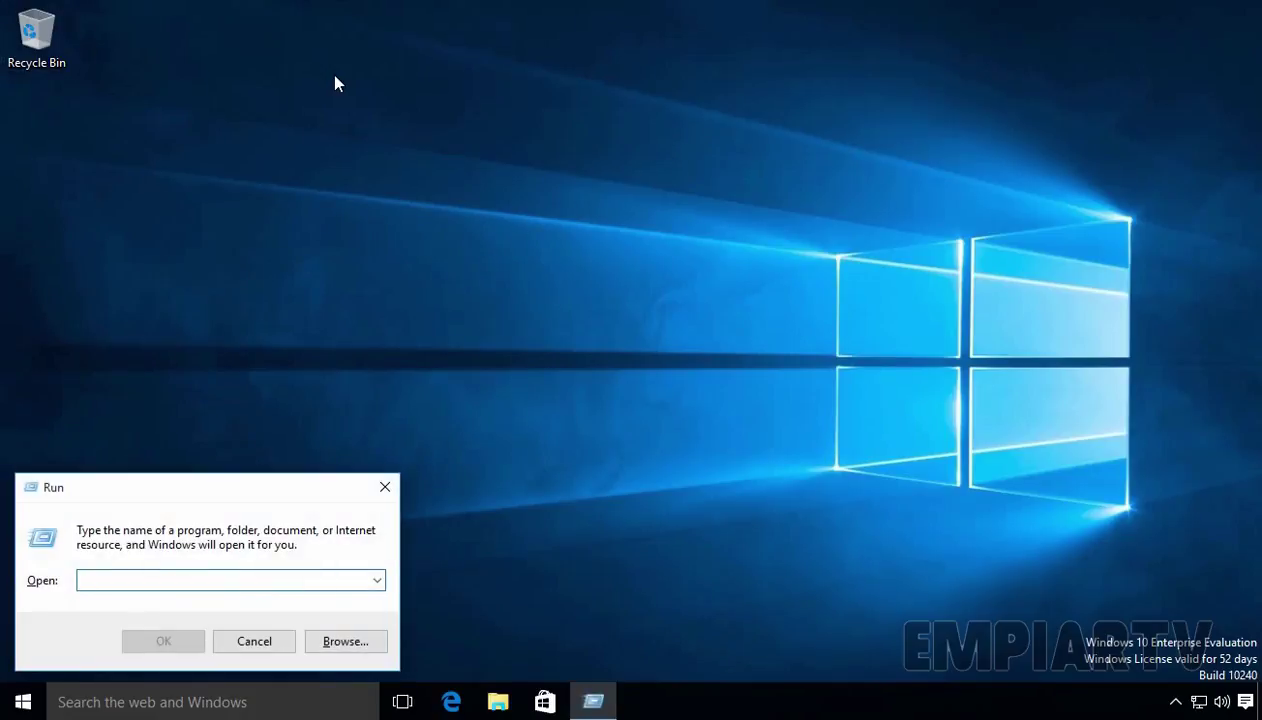
type("\\\\")
type("-")
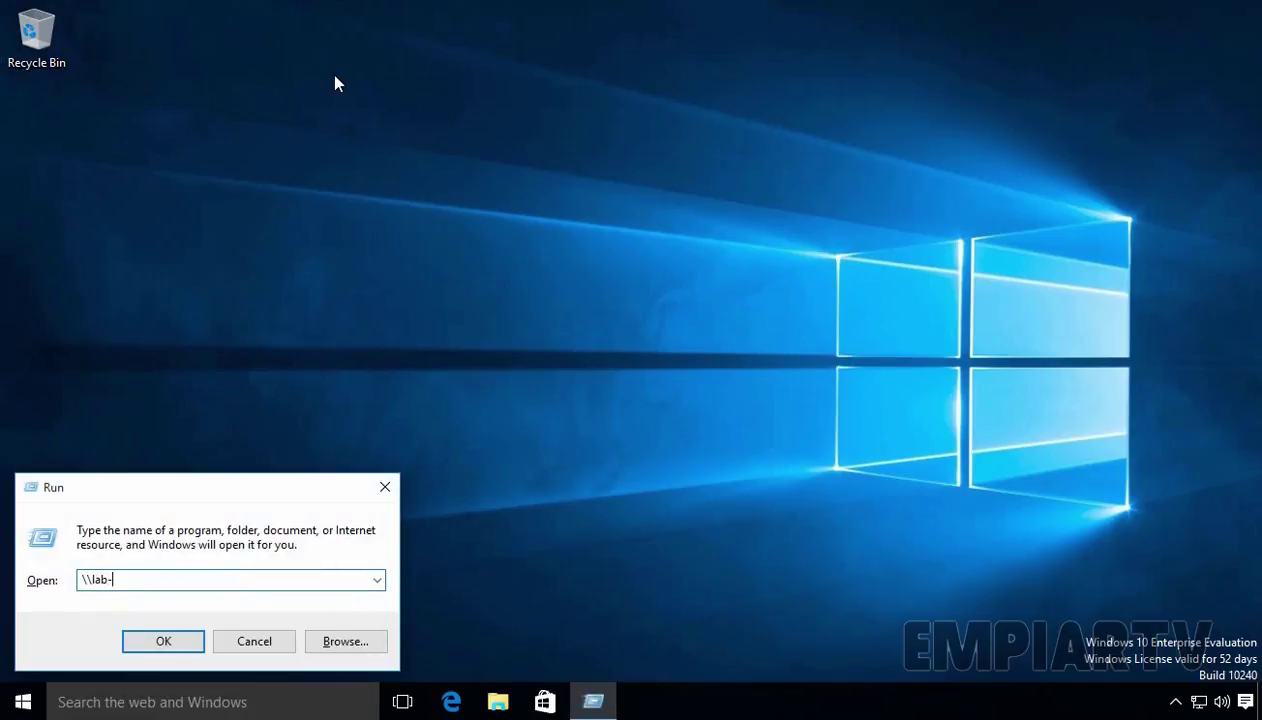
type("dc01")
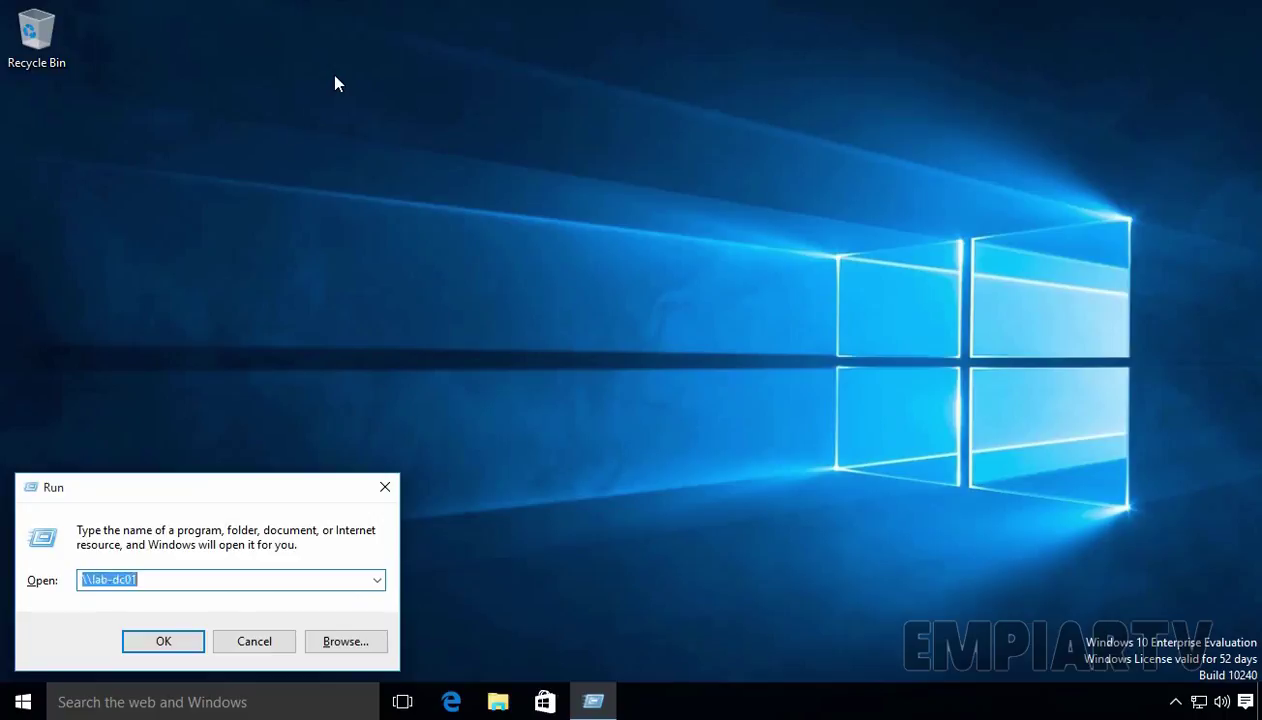
key("Return")
left_click_drag(716, 290, 266, 152)
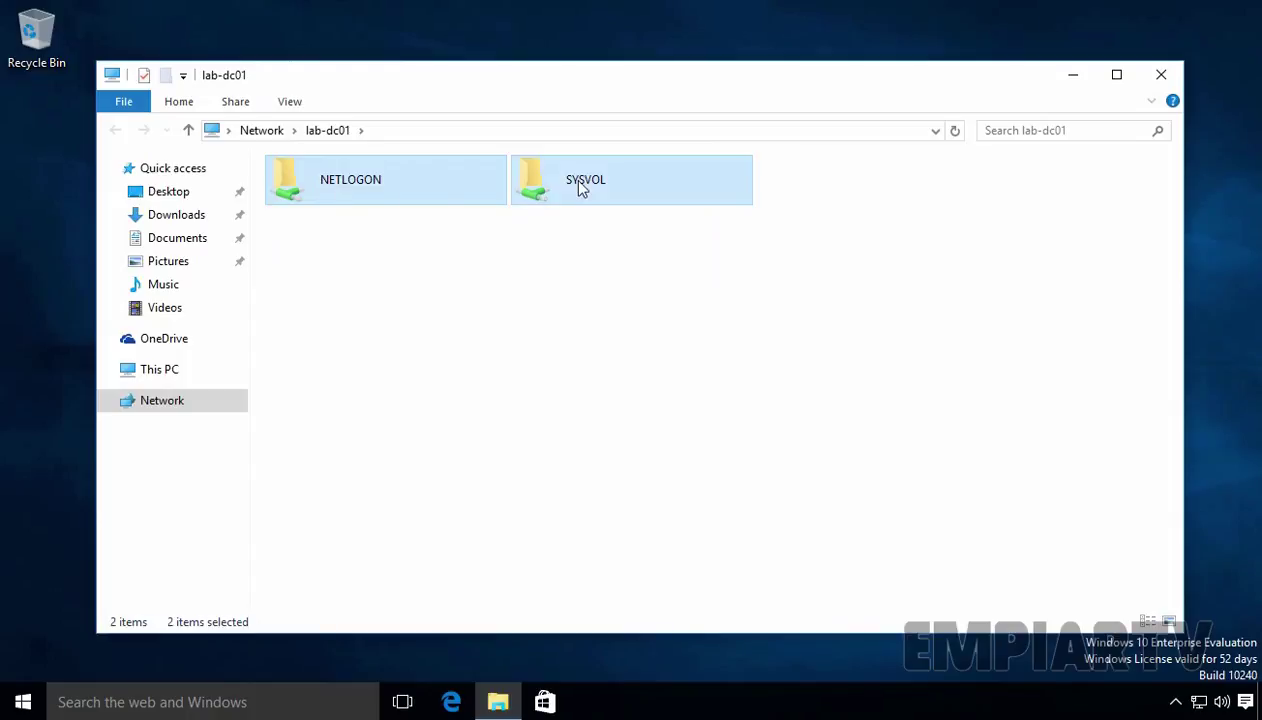
left_click(548, 312)
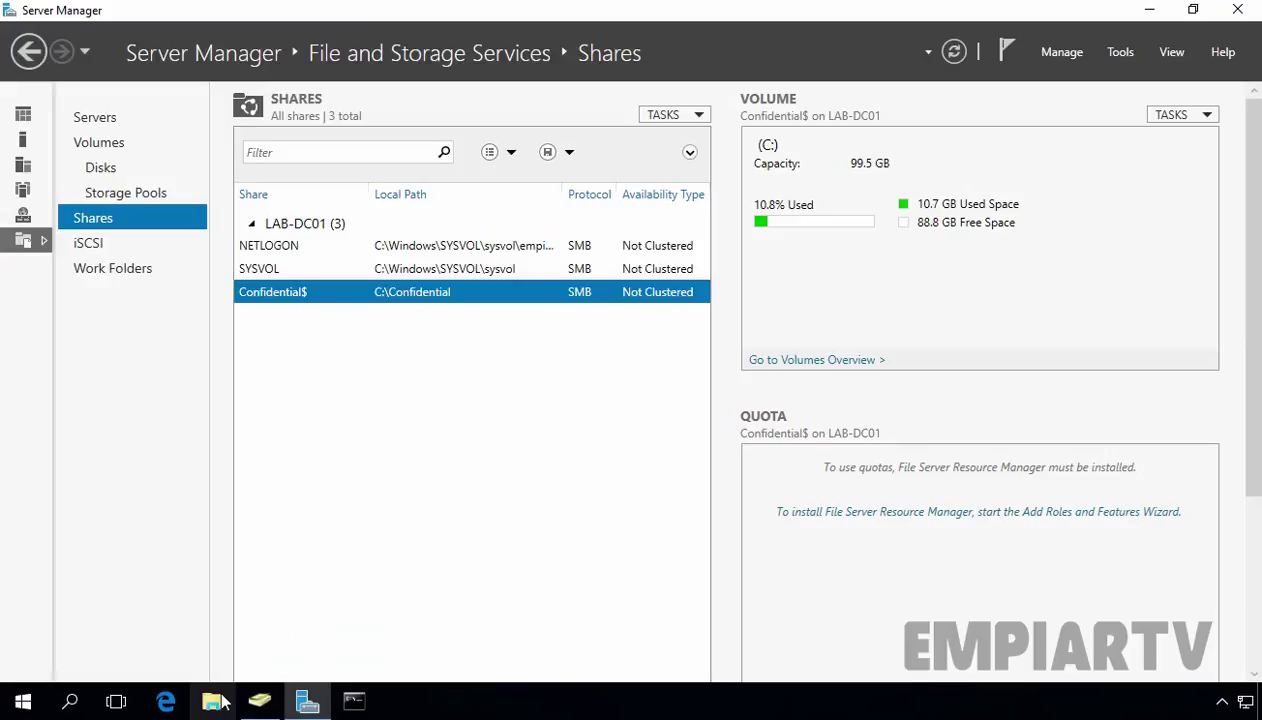
Step: Create a new text document named Sample File in C:\Confidential
left_click(212, 701)
double_click(394, 340)
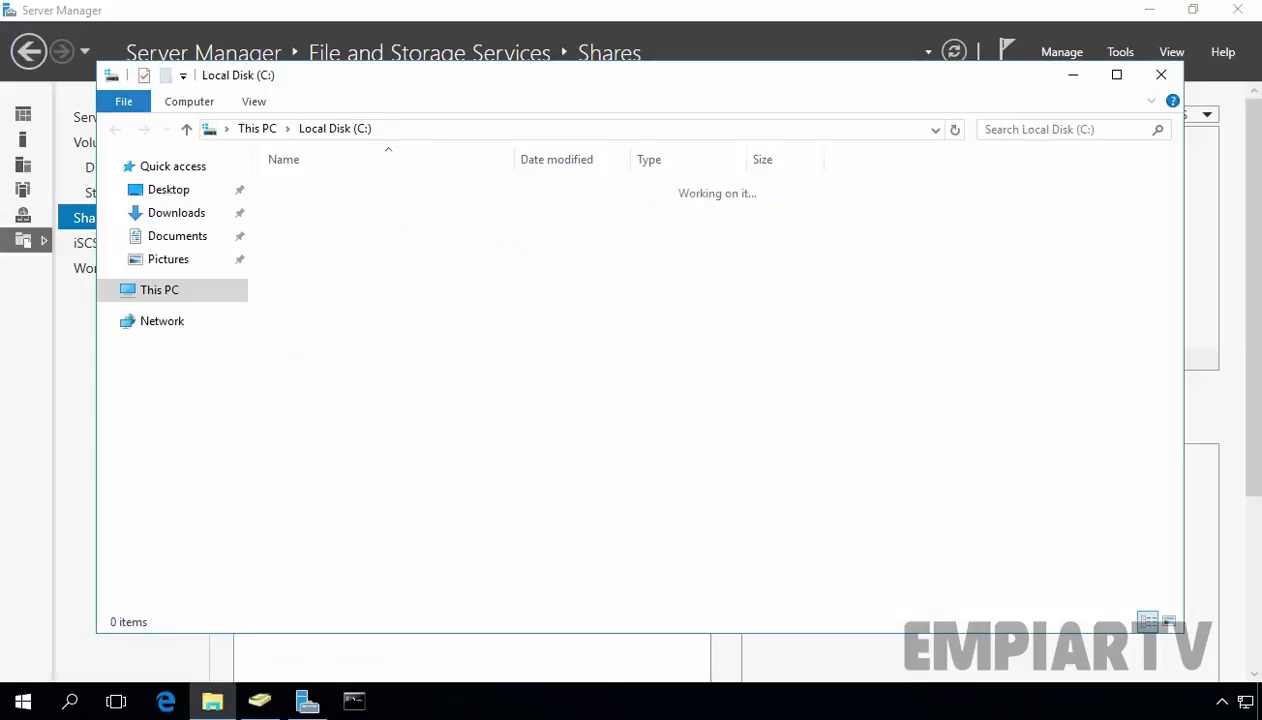
double_click(316, 187)
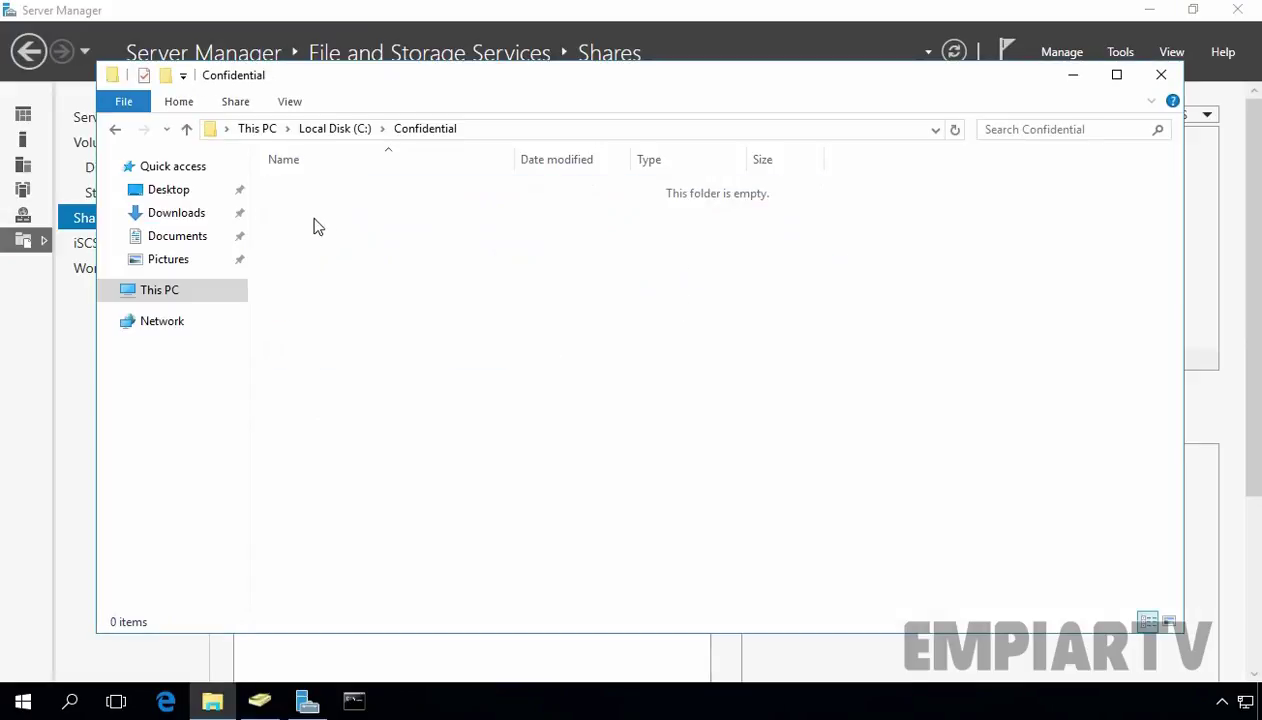
right_click(313, 222)
mouse_move(386, 432)
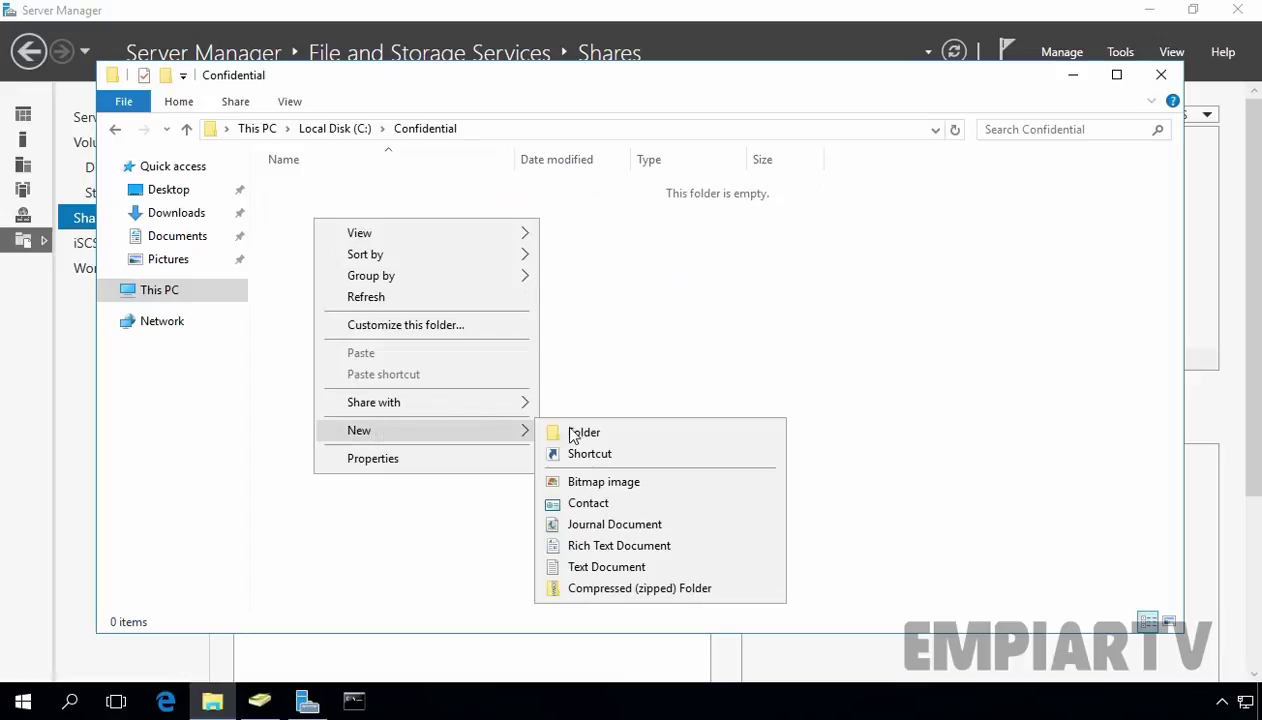
left_click(575, 567)
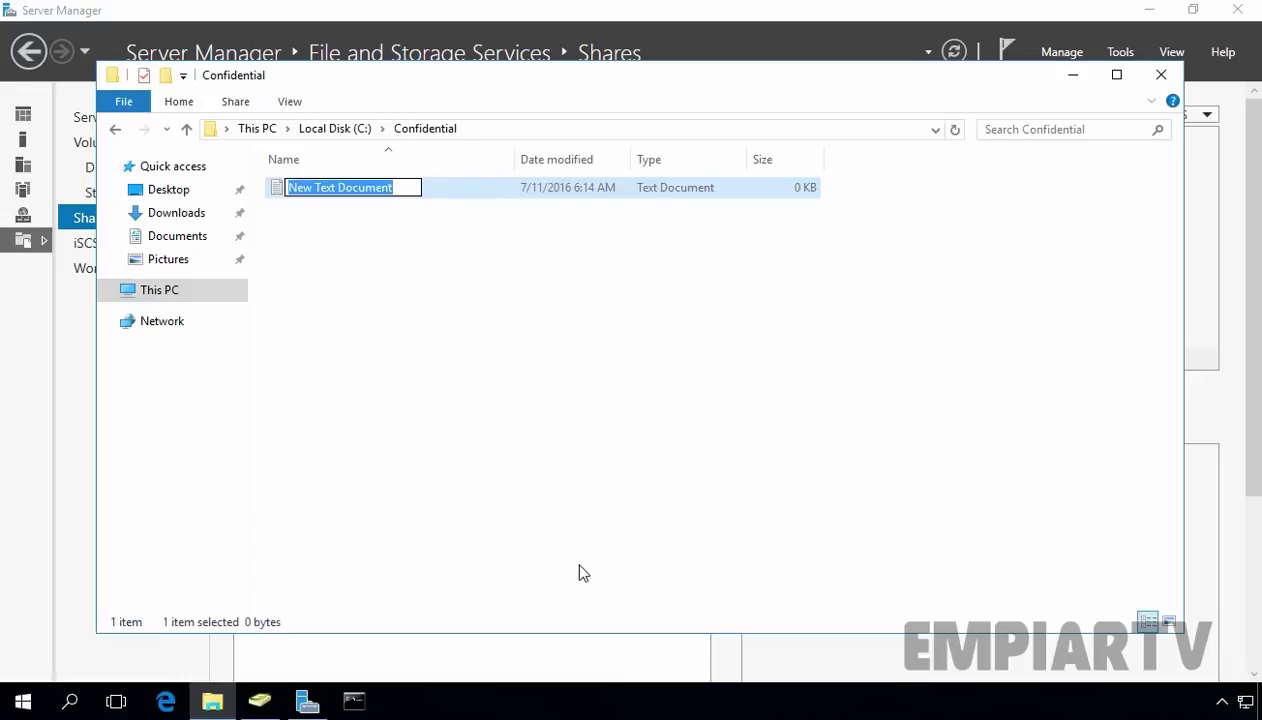
type("Sample File")
key("Return")
key("Return")
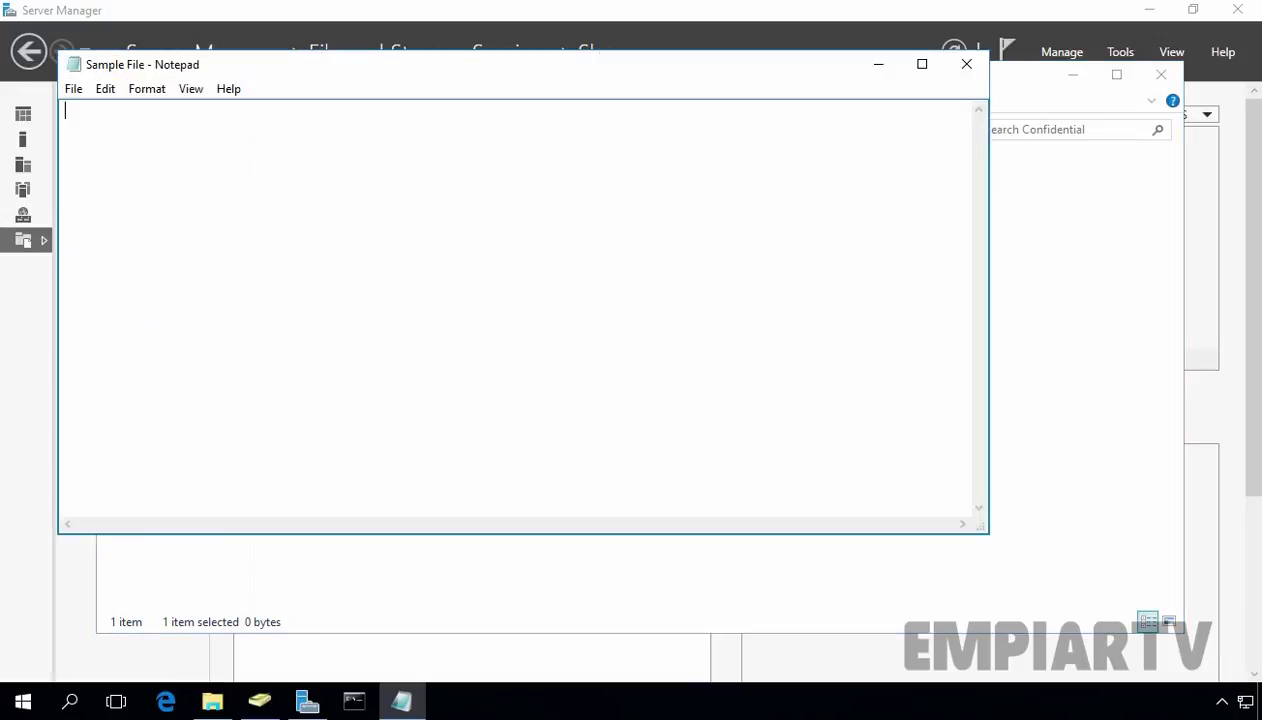
Step: Write 'This is a sample file...' into Sample File and save it
type("This is a sample file...")
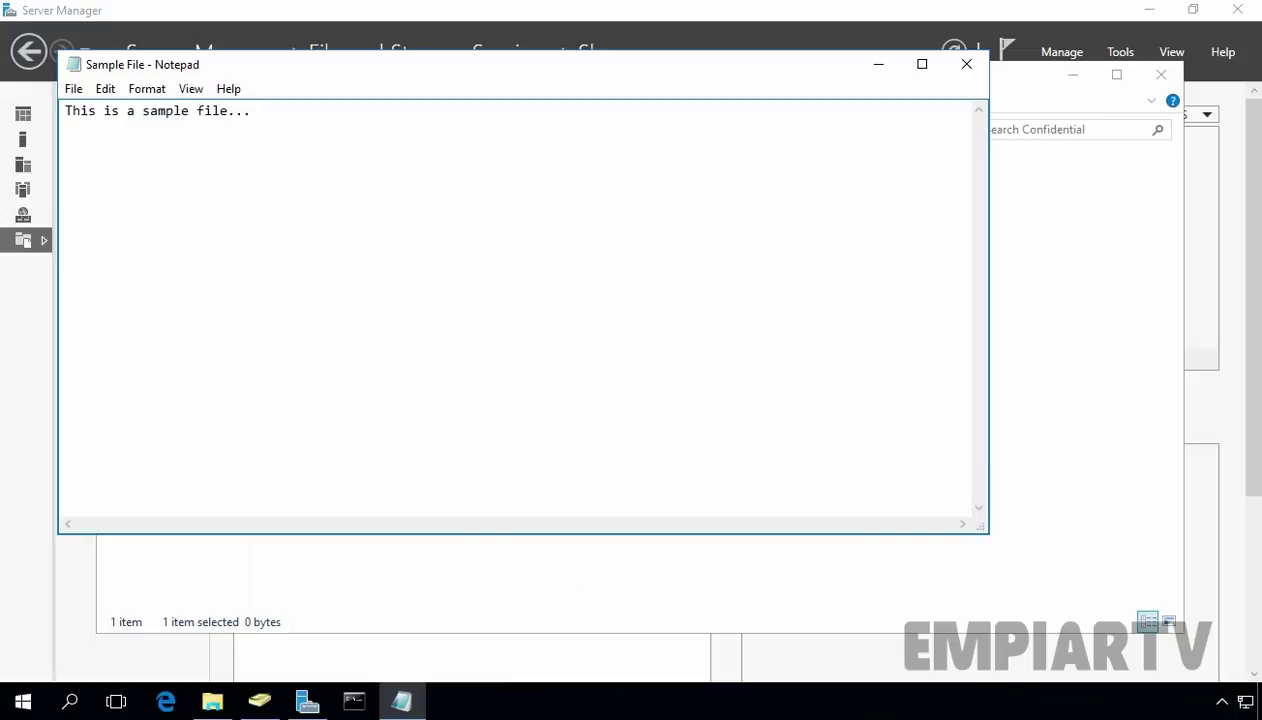
left_click(966, 64)
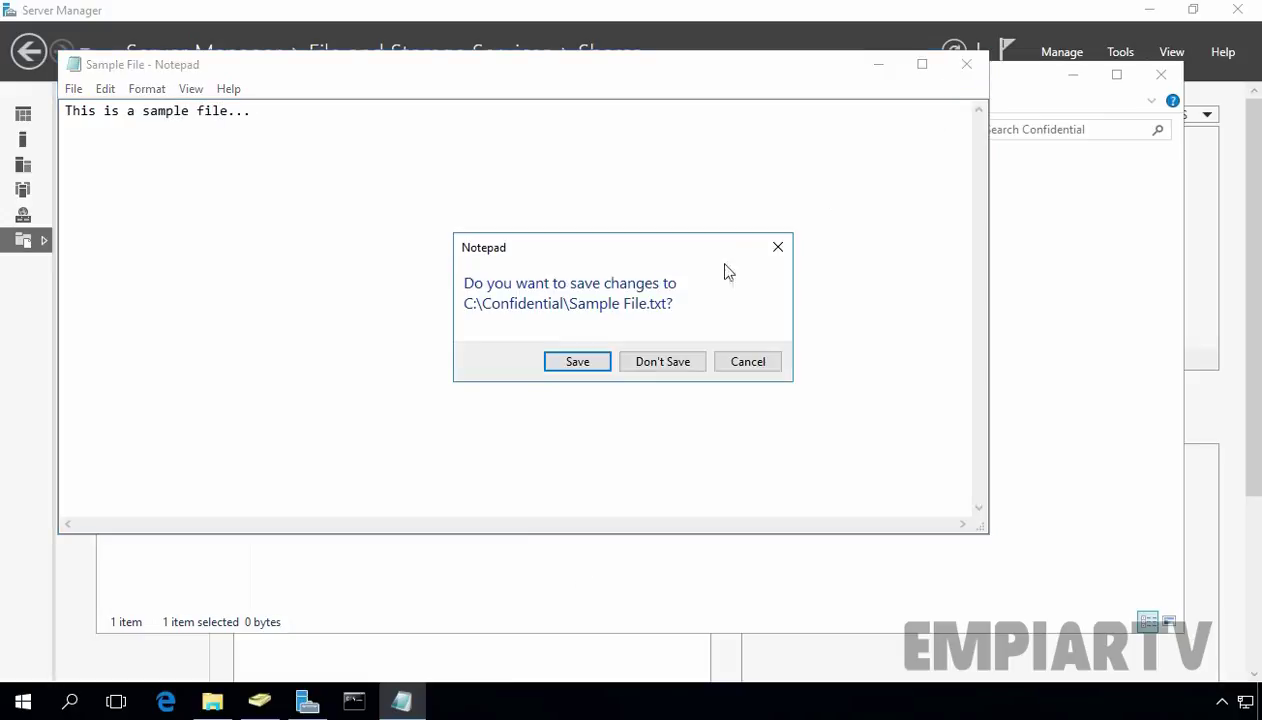
left_click(590, 362)
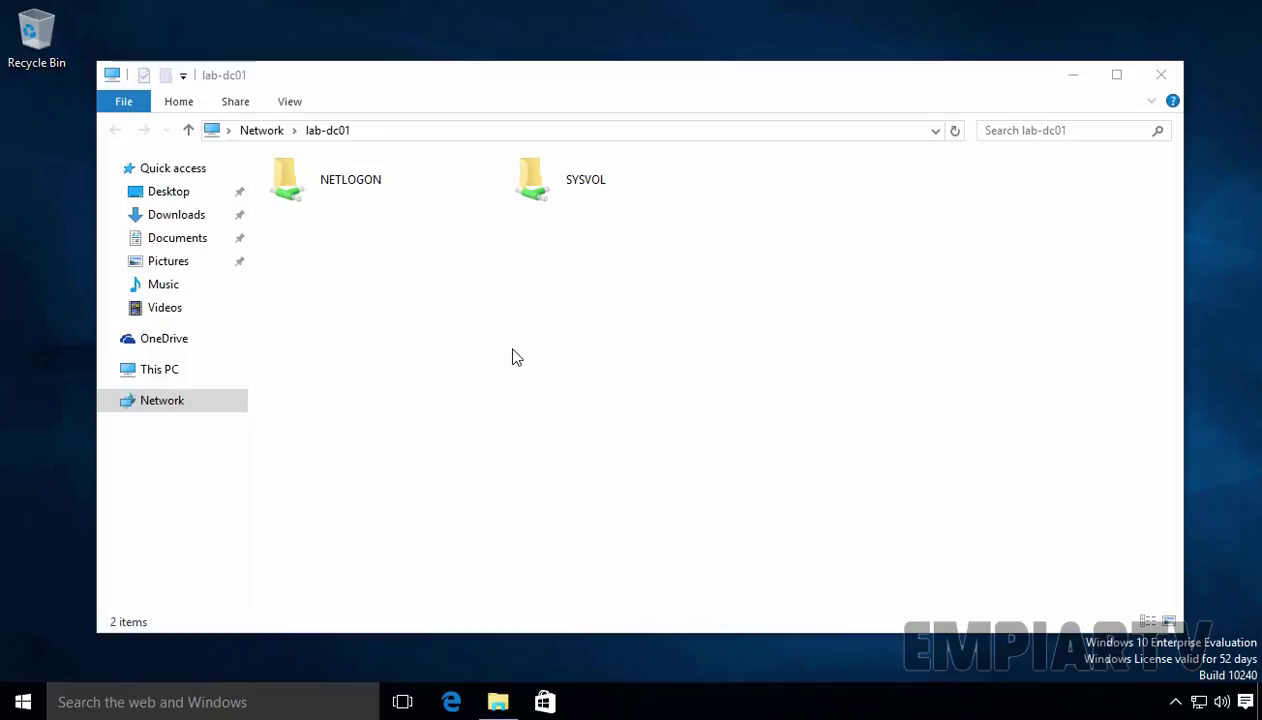
Step: Open the hidden share \\lab-dc01\confidential$ from the client
key("super+r")
key("End")
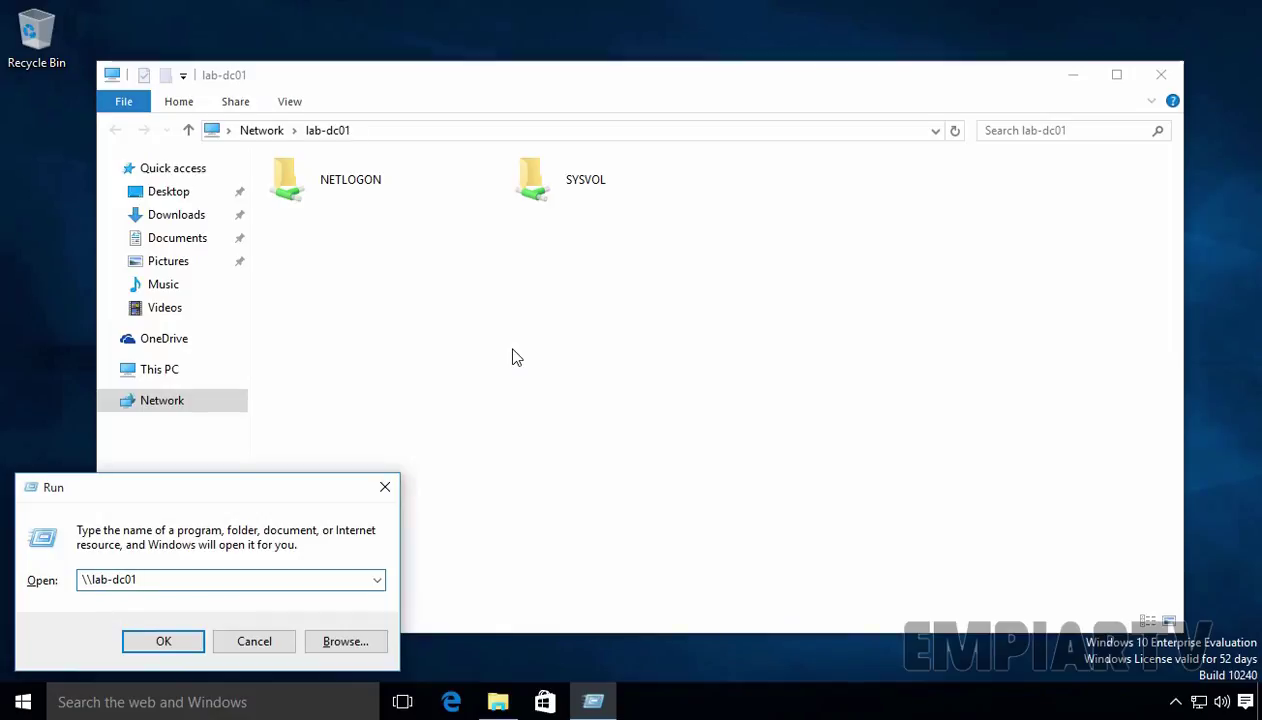
type("\\")
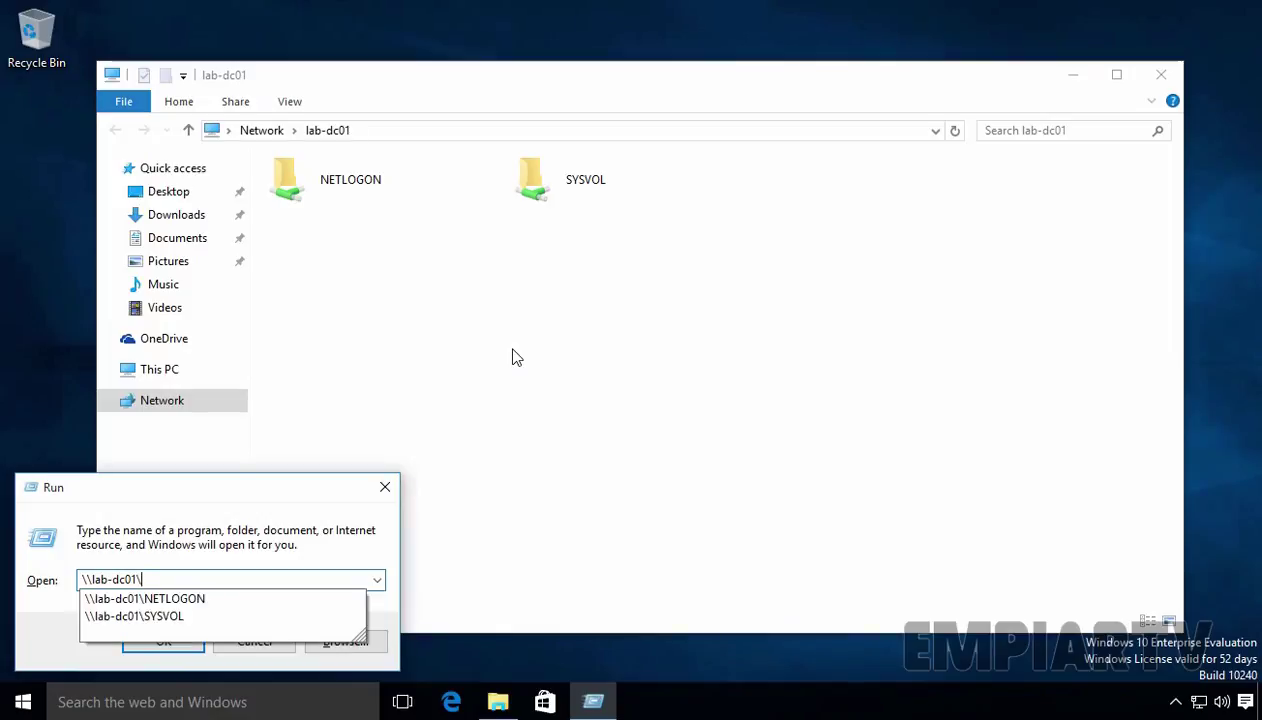
type("confi")
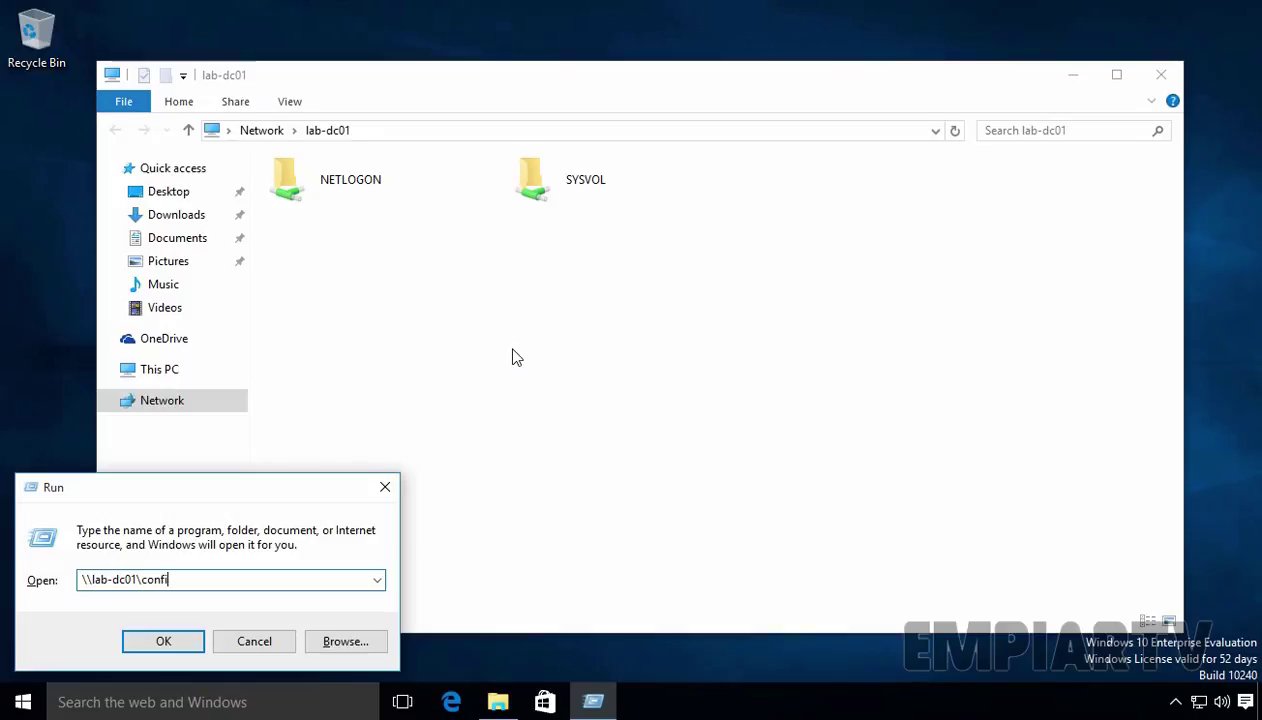
type("dential$")
key("Return")
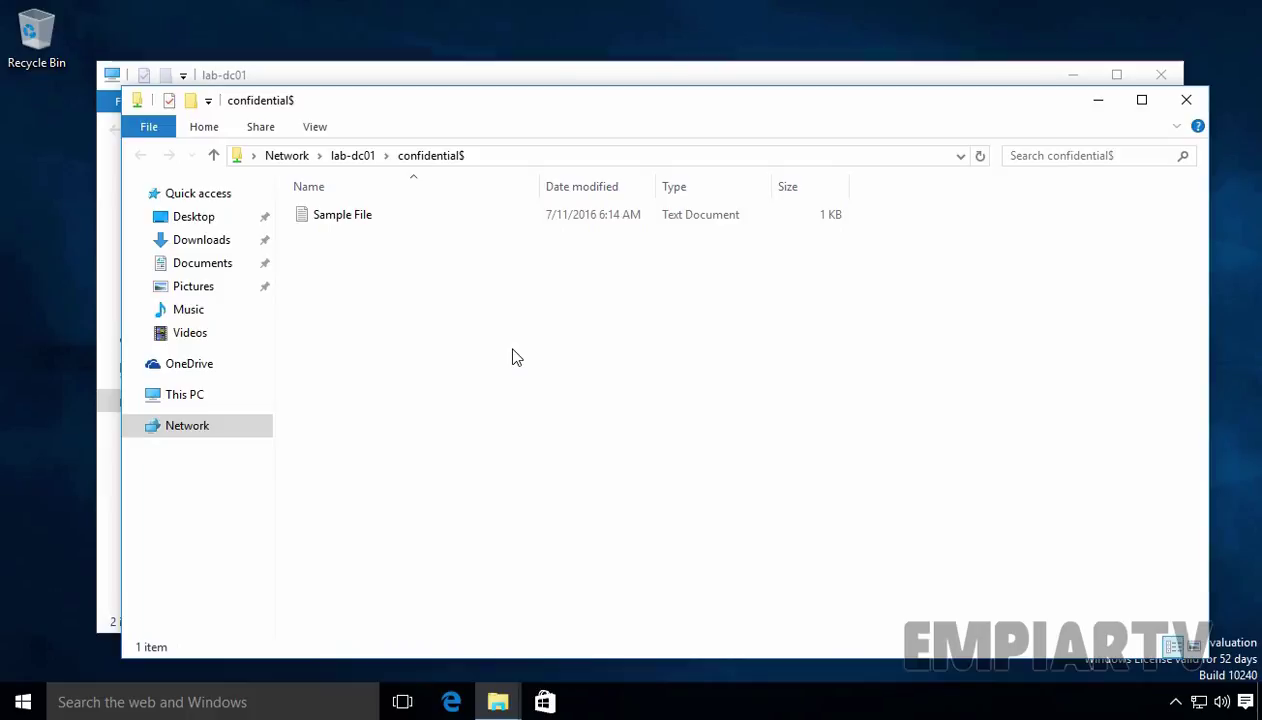
Step: Try creating a new folder in the share and dismiss the access-denied warning
right_click(513, 351)
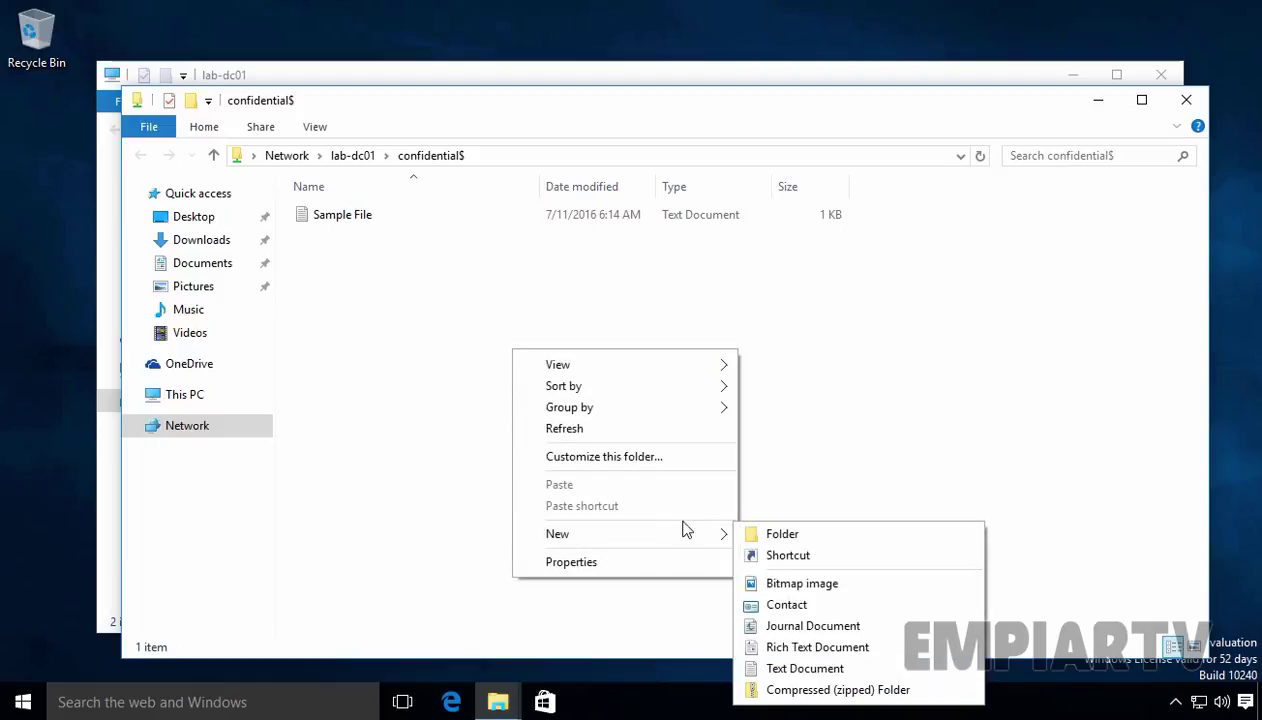
left_click(753, 538)
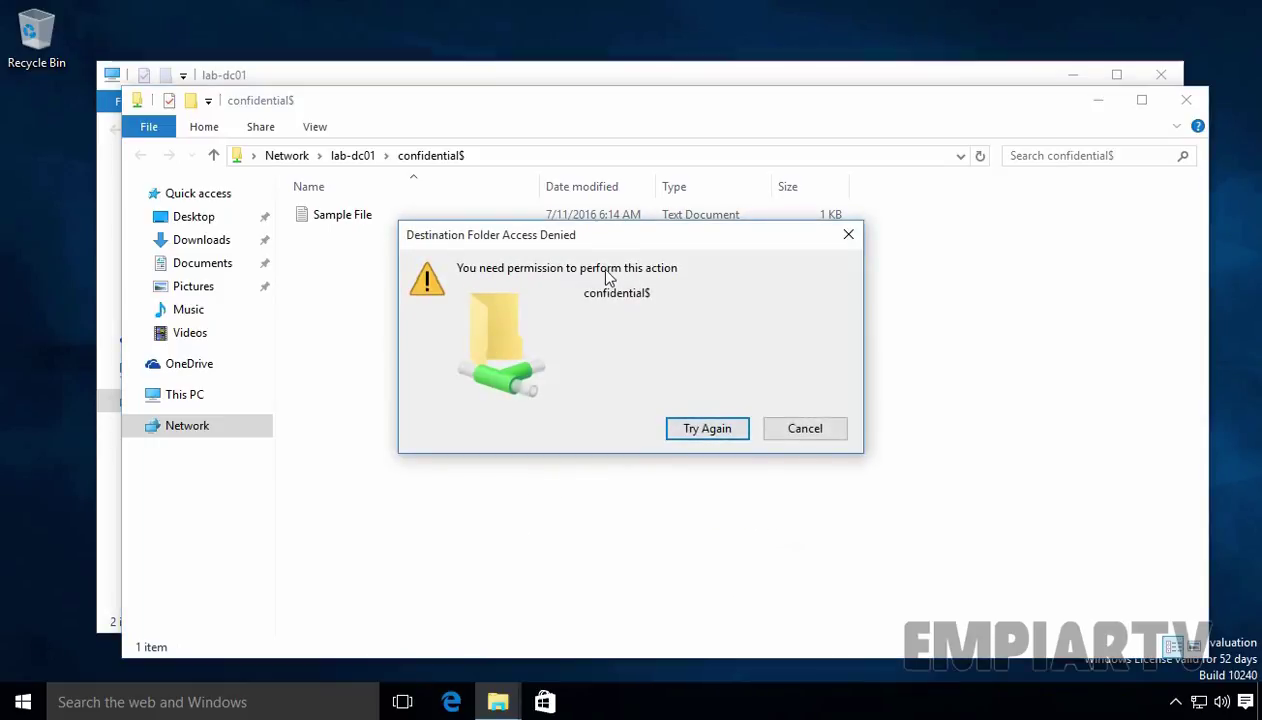
left_click(824, 428)
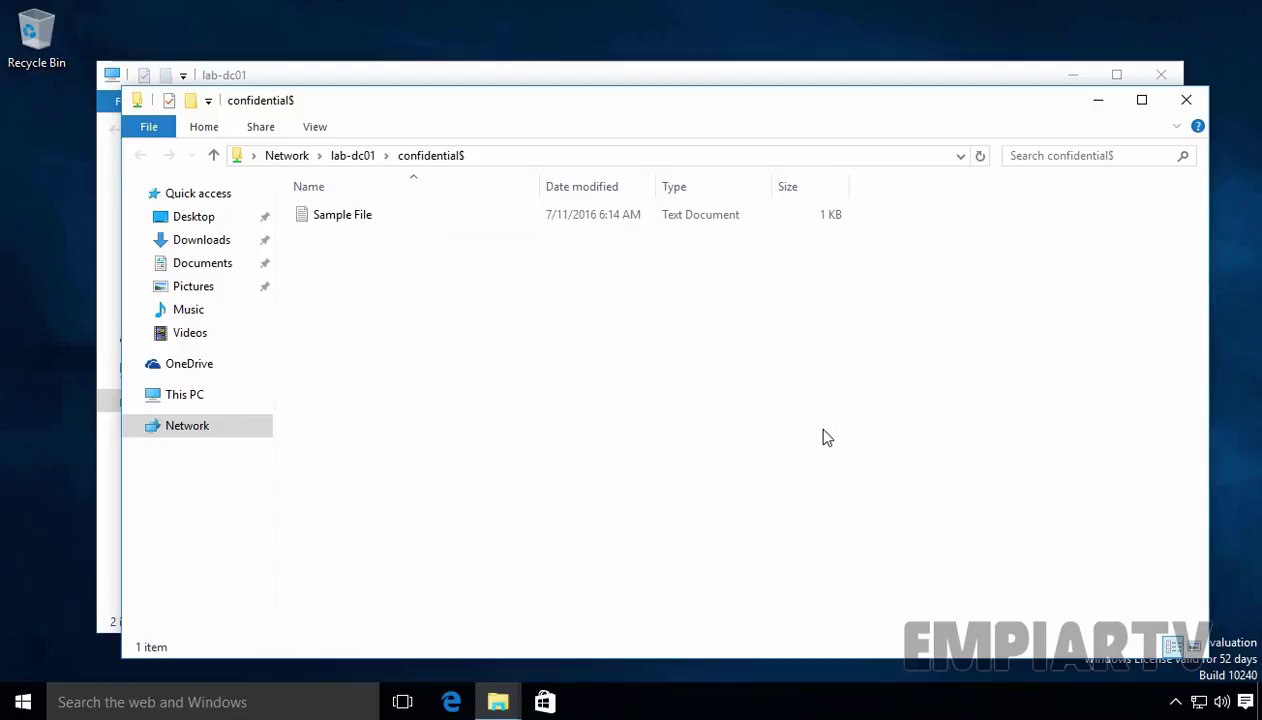
Step: Add the line 'IF USER TRY TO EDIT AND SAVE THIS FILE...WHAT HAPPEN????' to Sample File and attempt saving
left_click(343, 223)
double_click(343, 223)
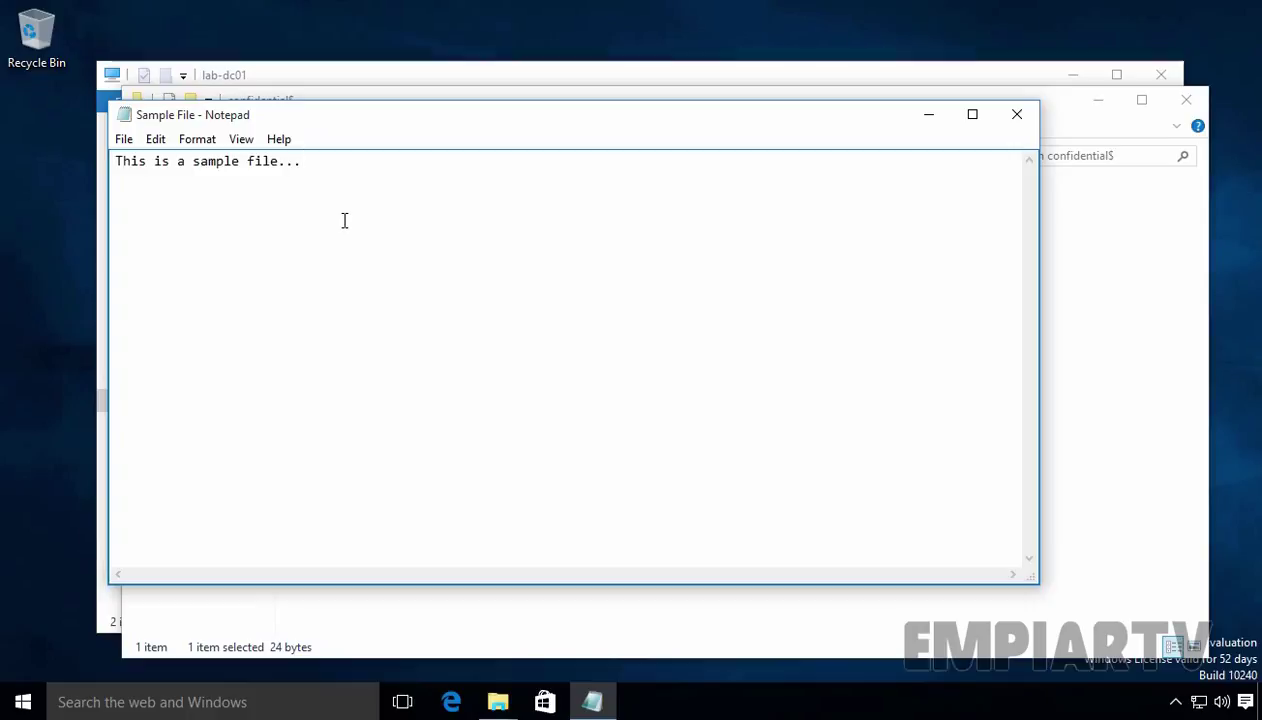
key("Return")
type("IF USER TRY TO EDIT AND SAVE THIS FILE...WHAT HAPPEN????")
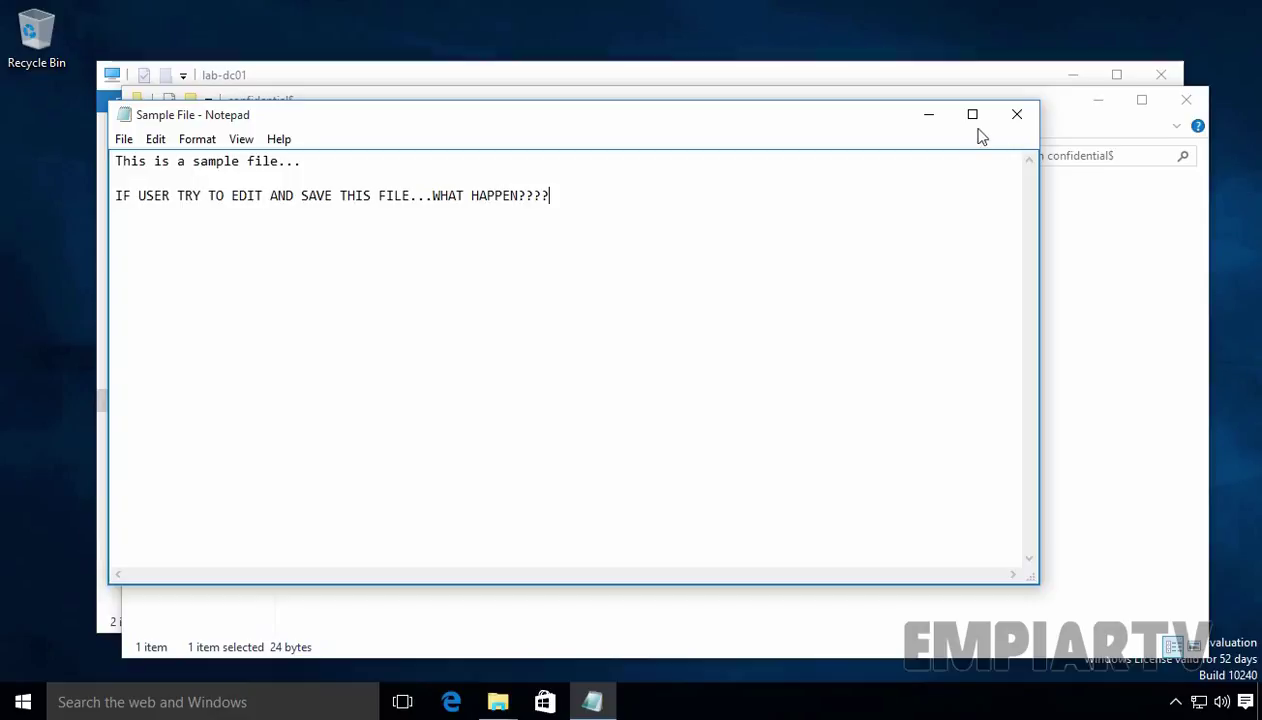
left_click(1016, 118)
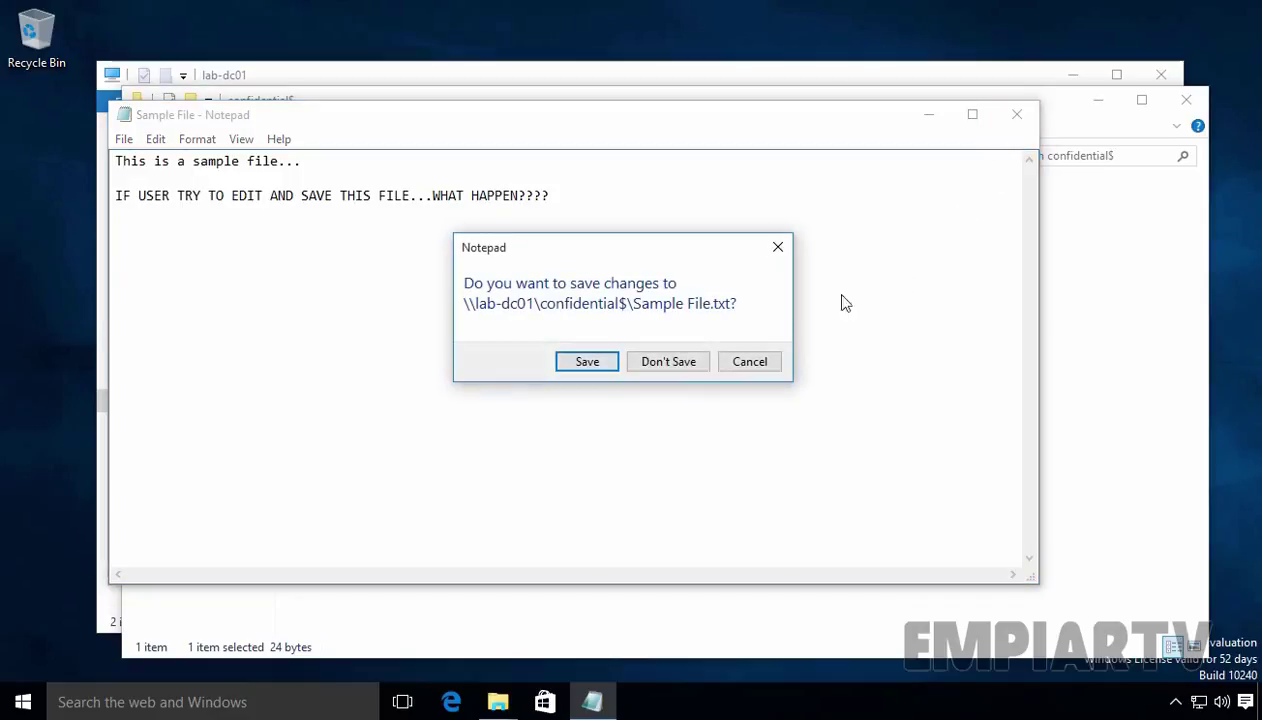
left_click(590, 361)
Step: Attempt saving as Sample File-nEW, then cancel and close Notepad without saving
key("End")
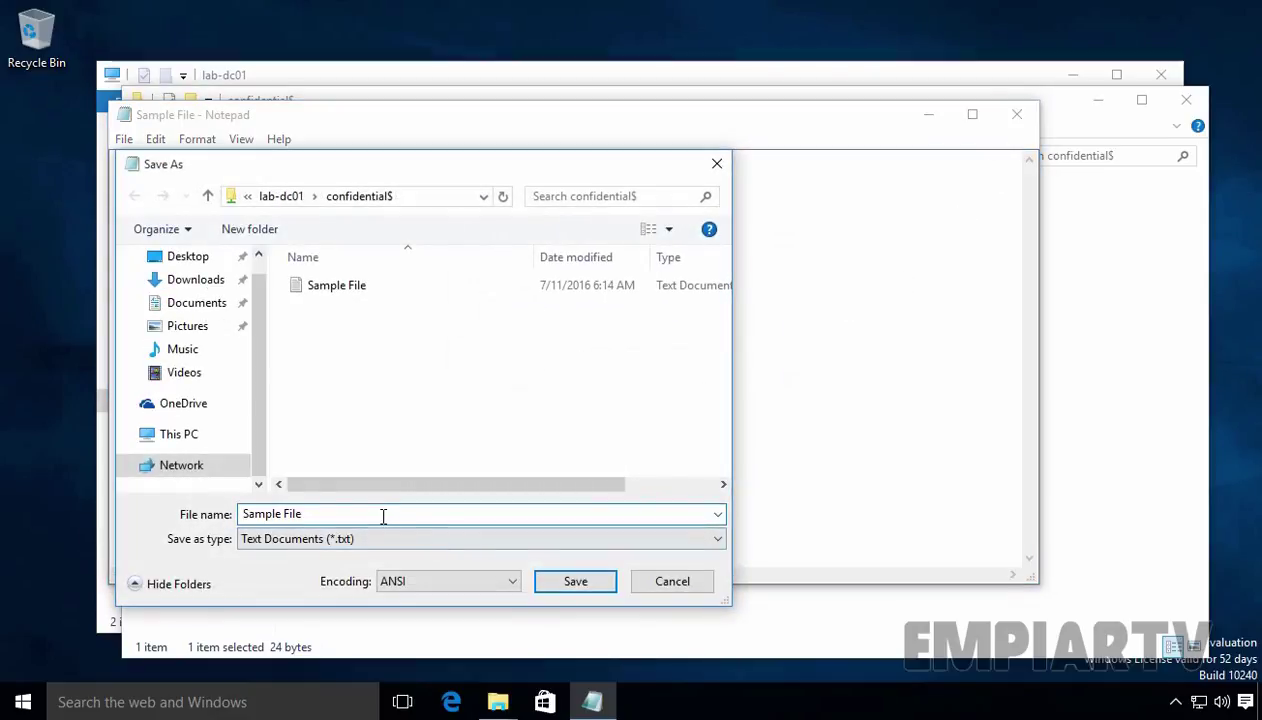
type("-nEW")
key("Return")
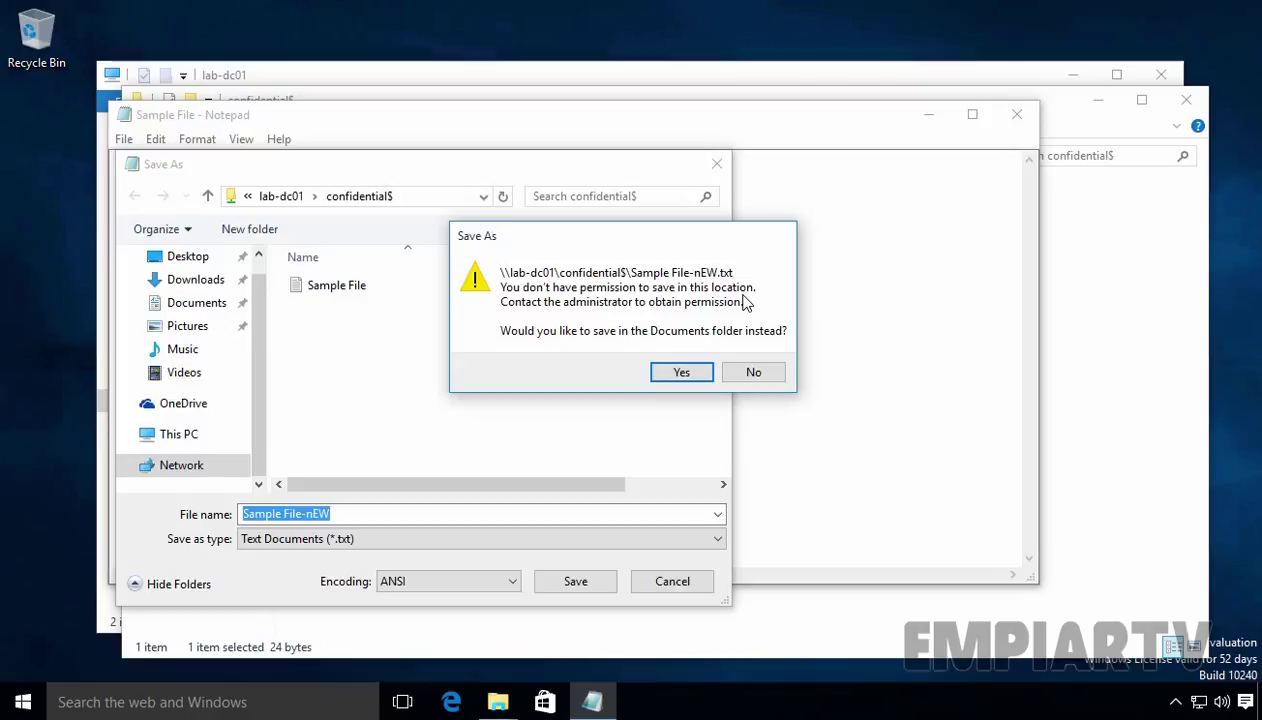
left_click(755, 373)
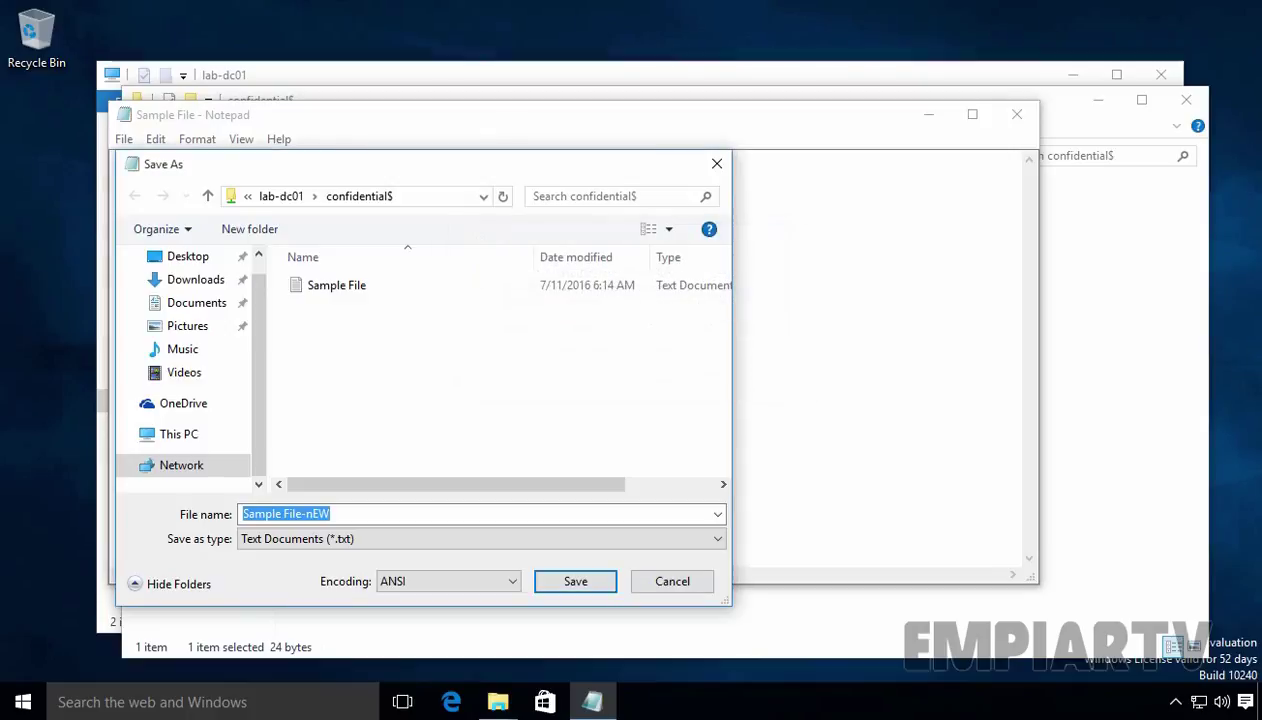
left_click(670, 582)
left_click(1017, 114)
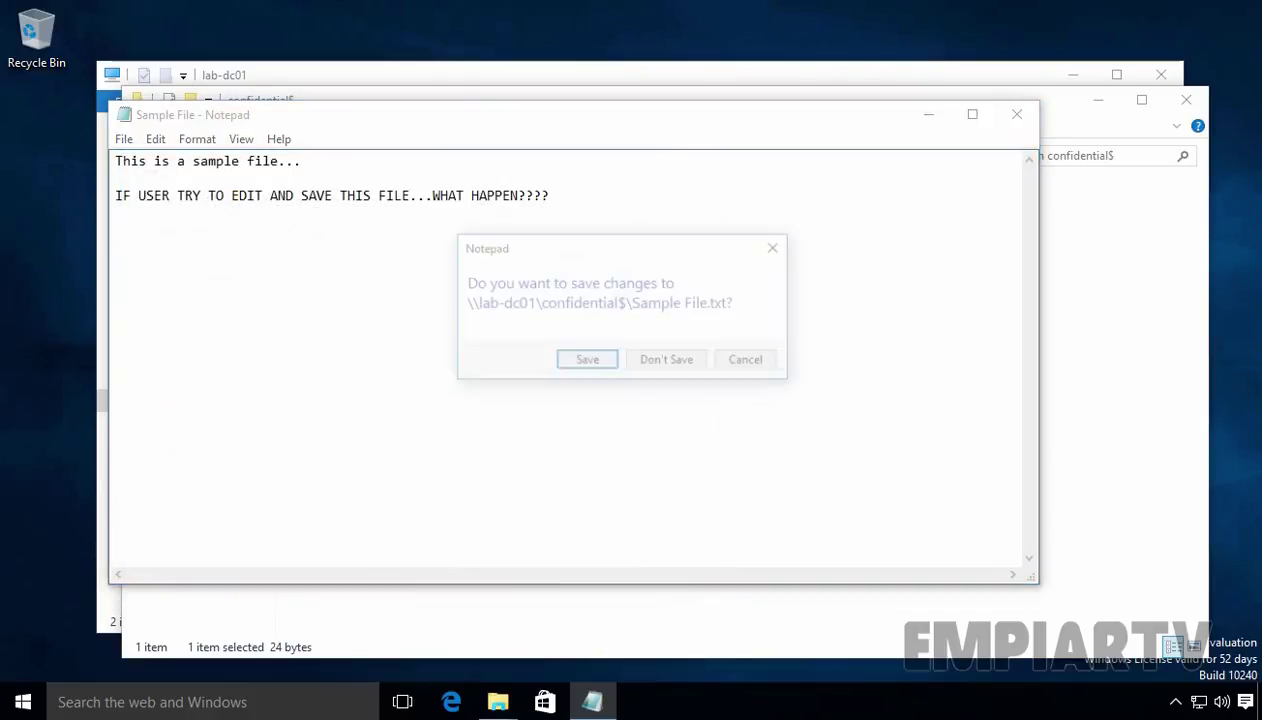
left_click(662, 368)
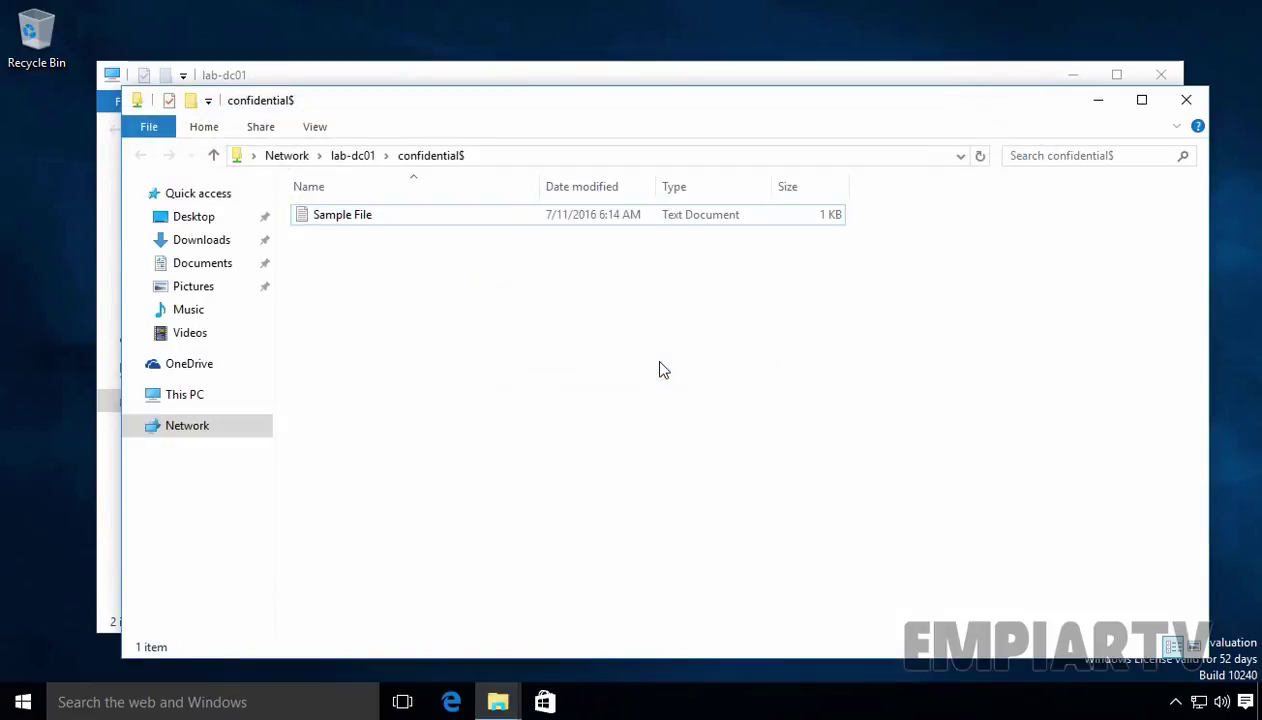